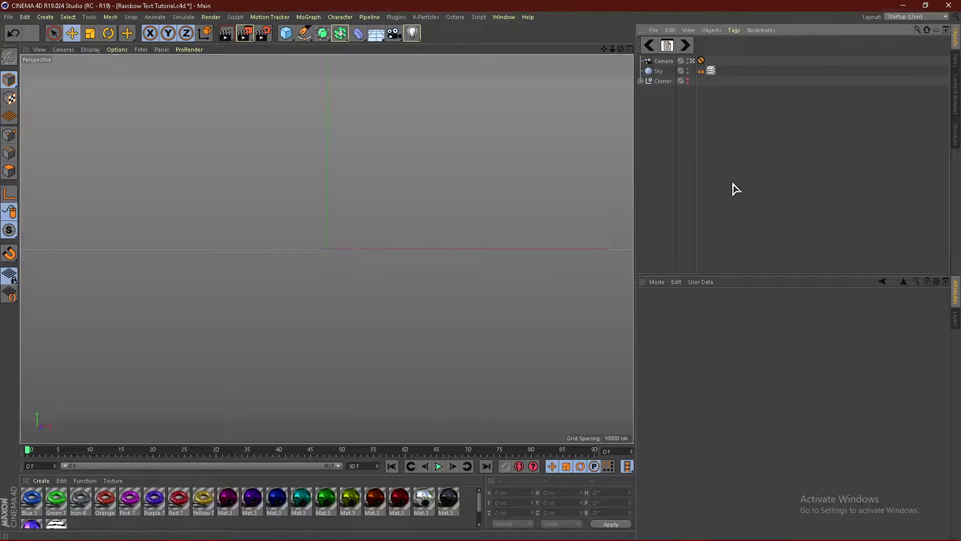
- Add a MoText object to the scene and set its text to NAME
click(311, 17)
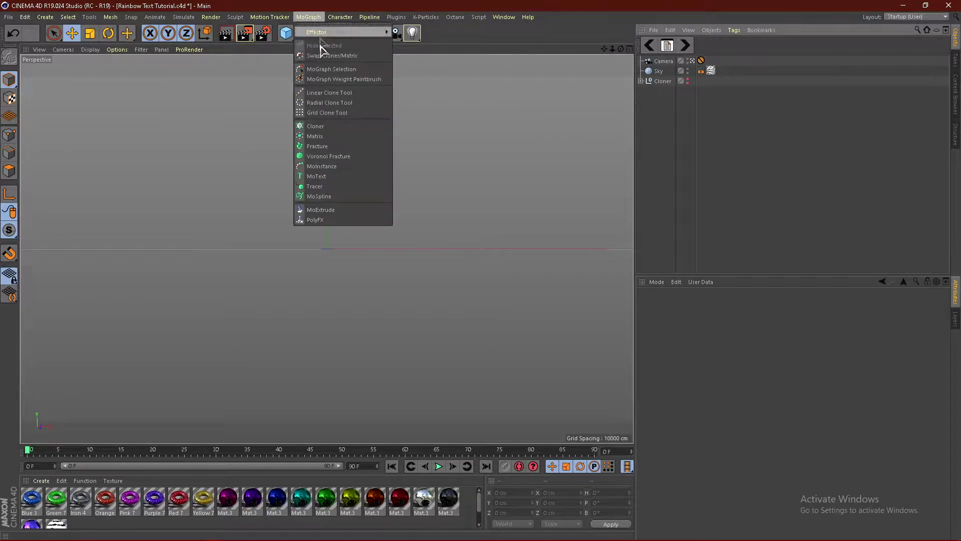
click(335, 177)
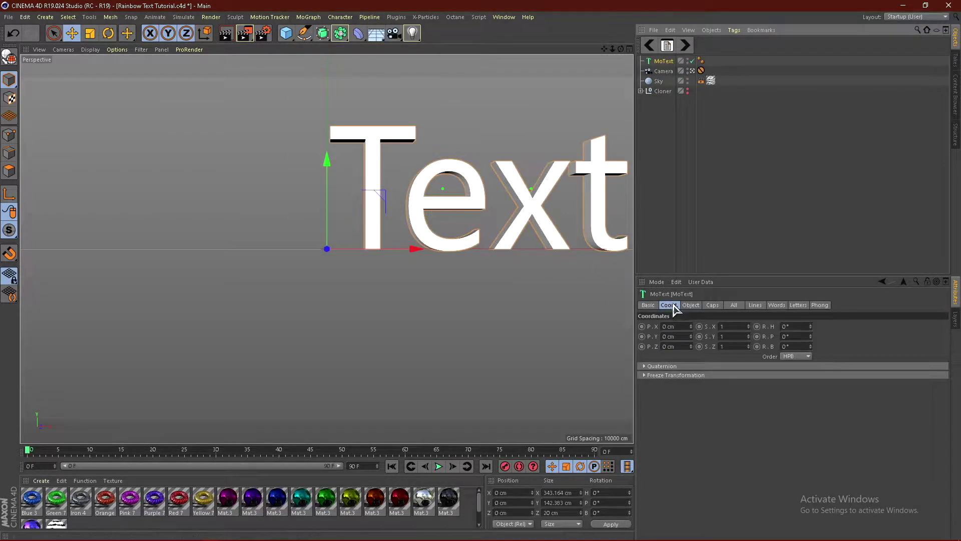
click(691, 305)
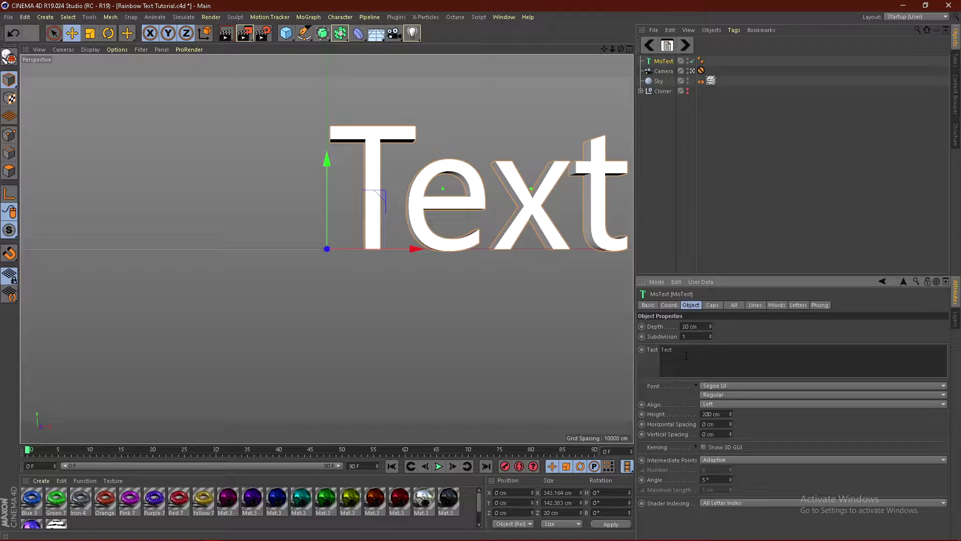
double_click(687, 356)
text(NAME)
click(751, 333)
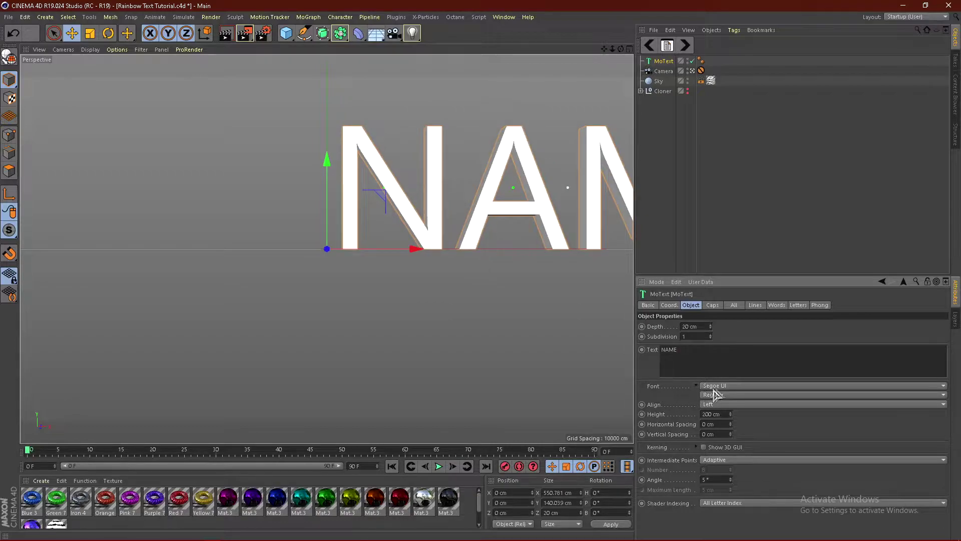
- Set the text's font to Cunia and its alignment to Middle
click(722, 386)
scroll(794, 365, up, 6)
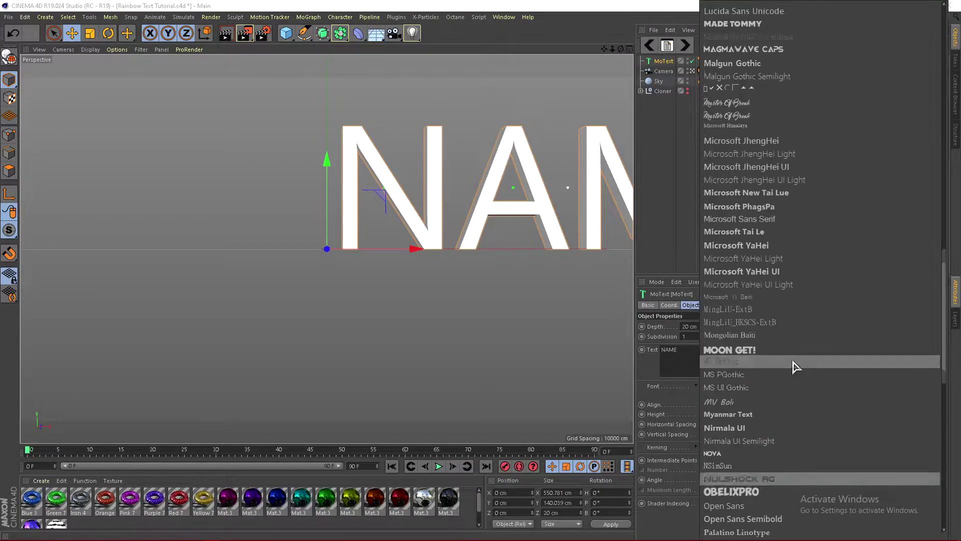
scroll(794, 365, up, 10)
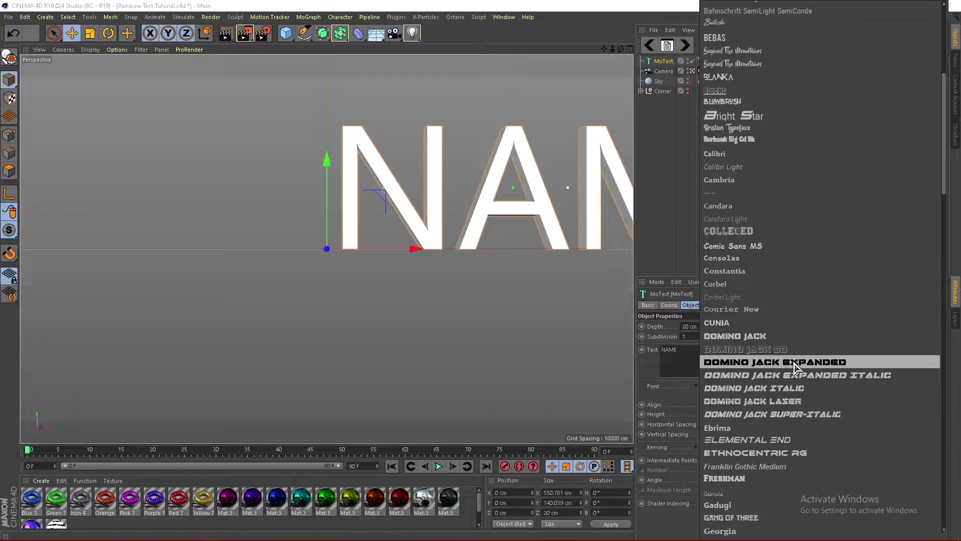
click(755, 323)
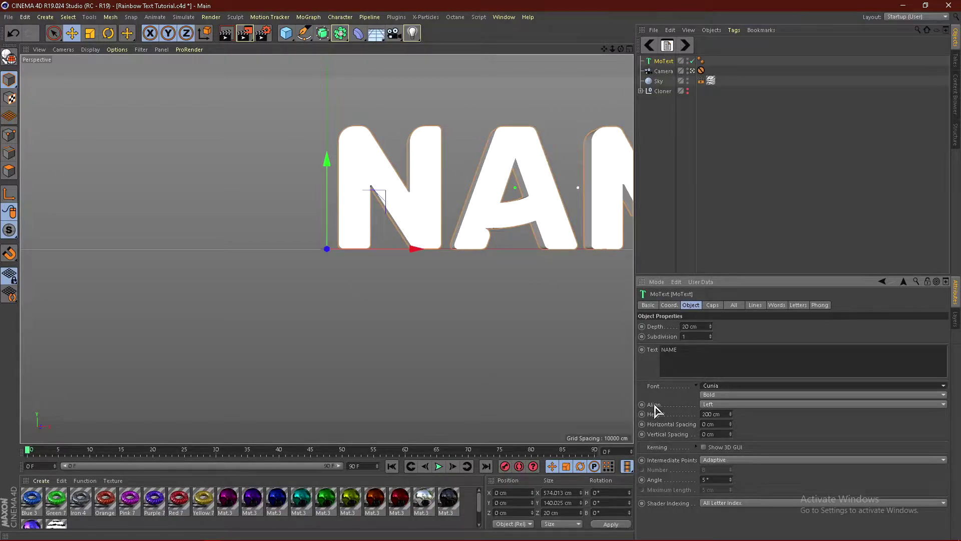
click(714, 405)
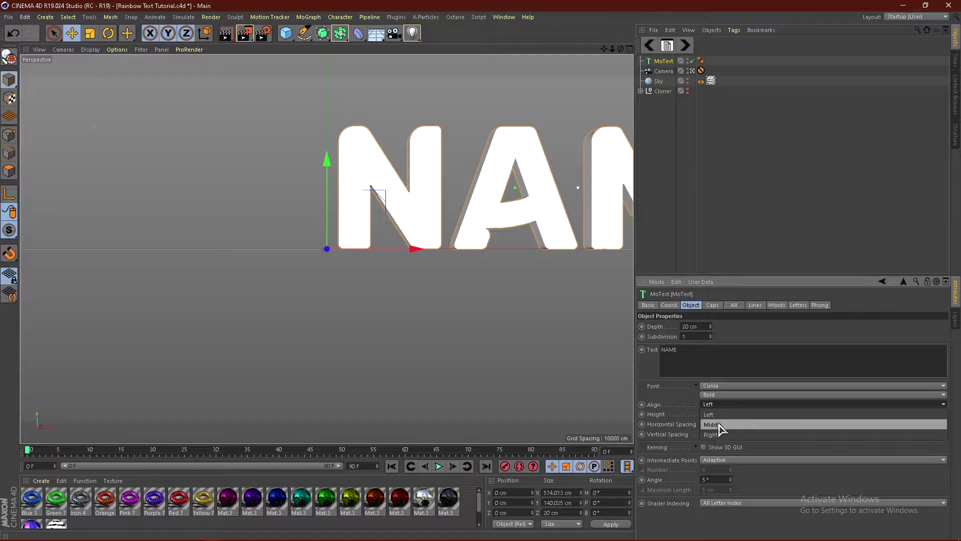
click(716, 415)
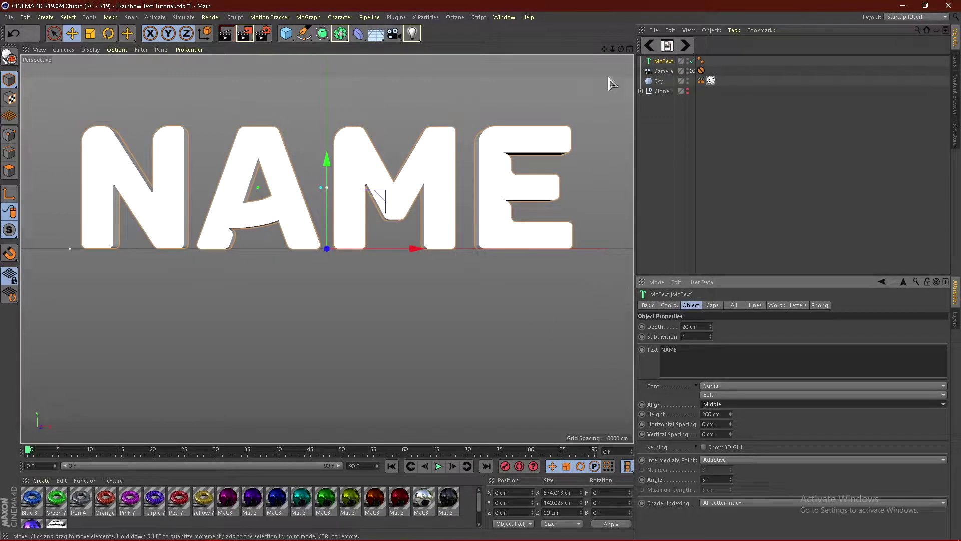
- In the Front view, move the text down about 70 cm to centre it vertically on the origin, and return to the Perspective view
click(629, 49)
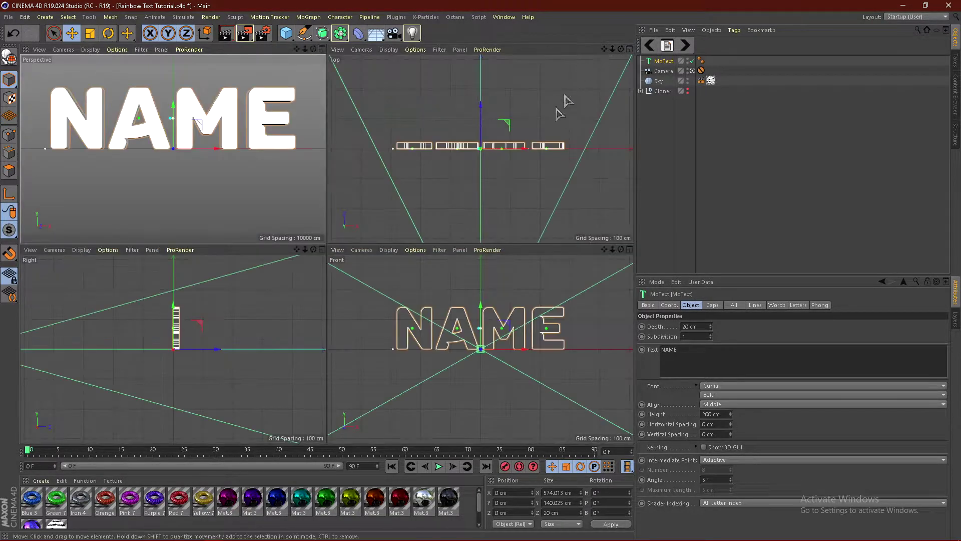
click(630, 250)
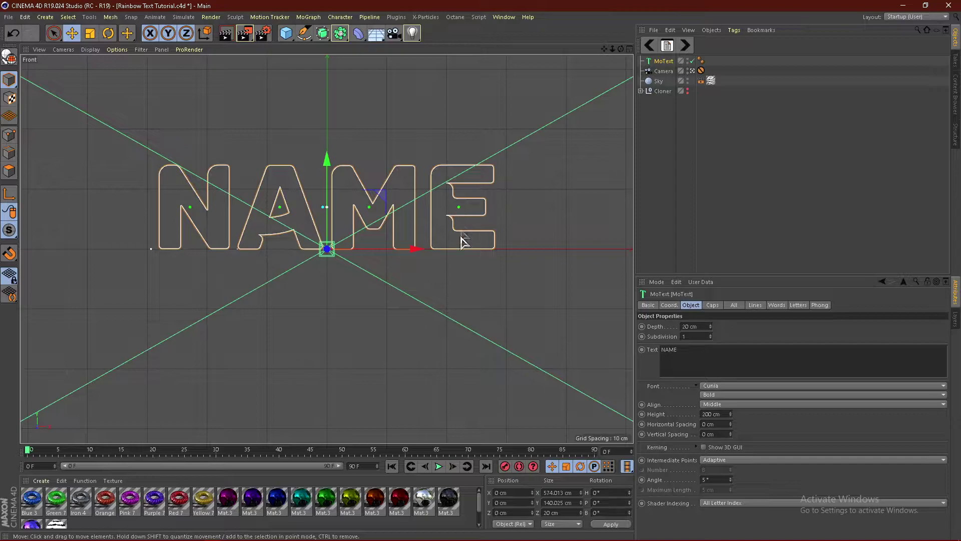
drag(328, 169, 335, 212)
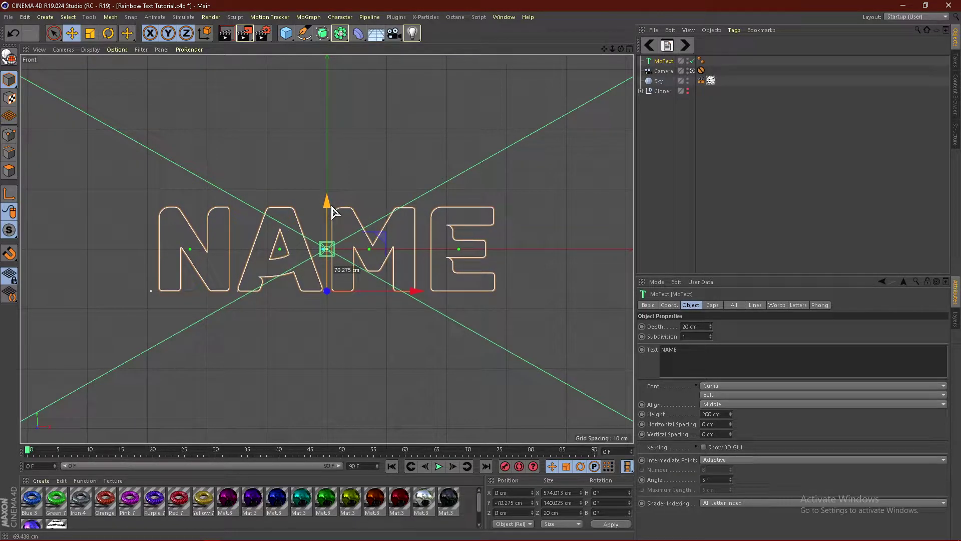
click(629, 49)
click(322, 49)
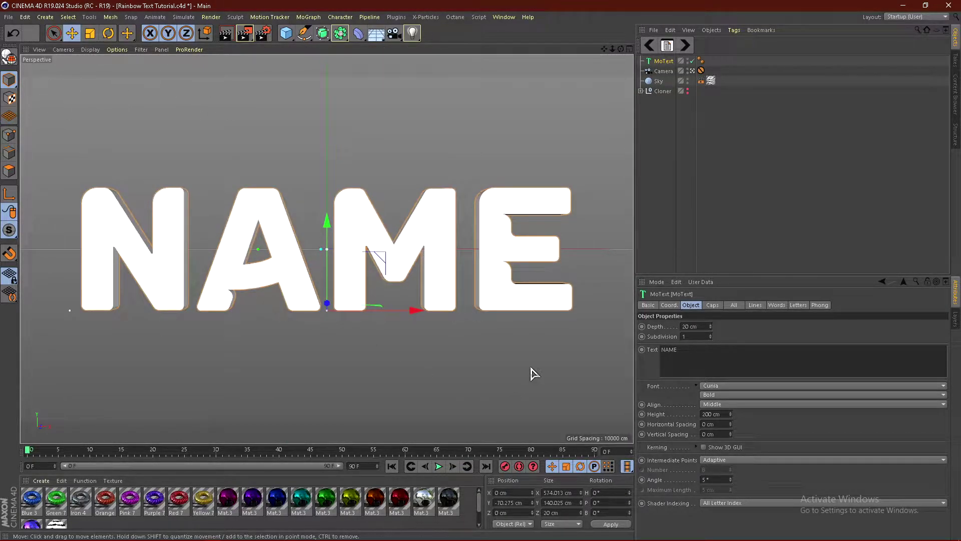
- Set the text's extrusion depth to 9 cm
click(694, 327)
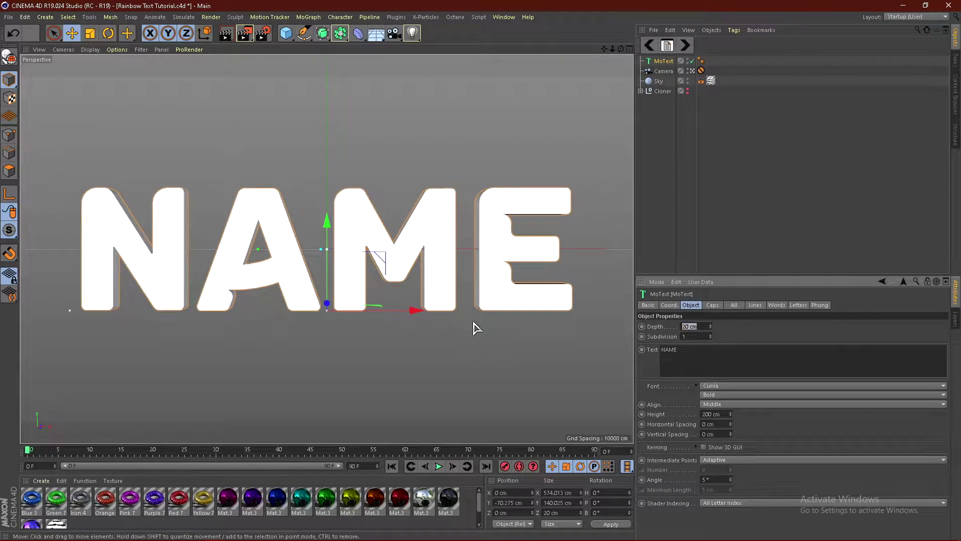
text(9)
key(Return)
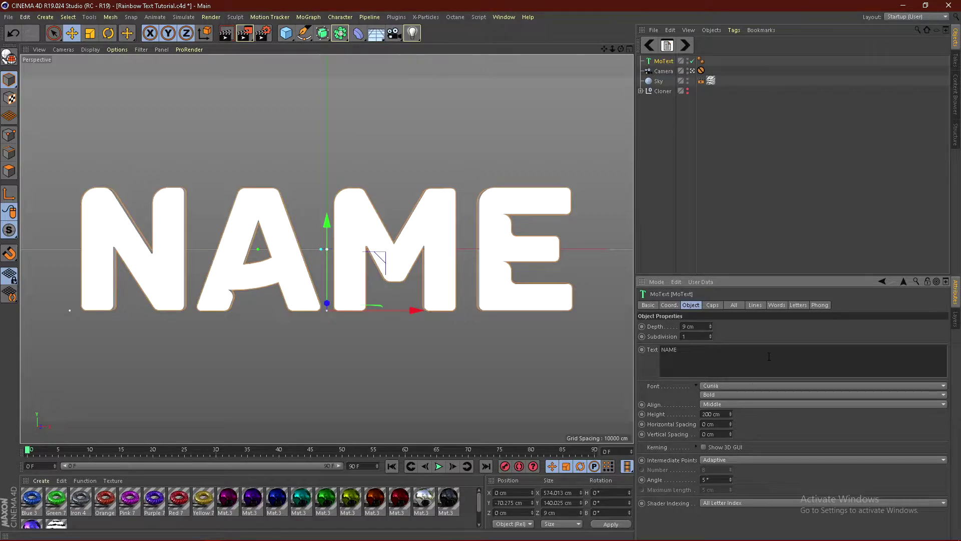
- Set both the start and end caps of the text to Fillet Cap
click(713, 306)
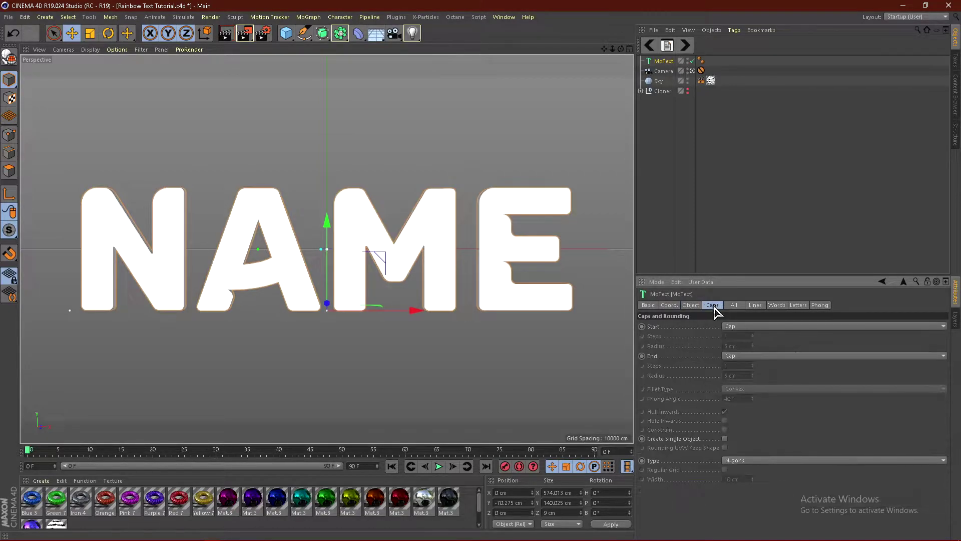
click(740, 327)
click(749, 367)
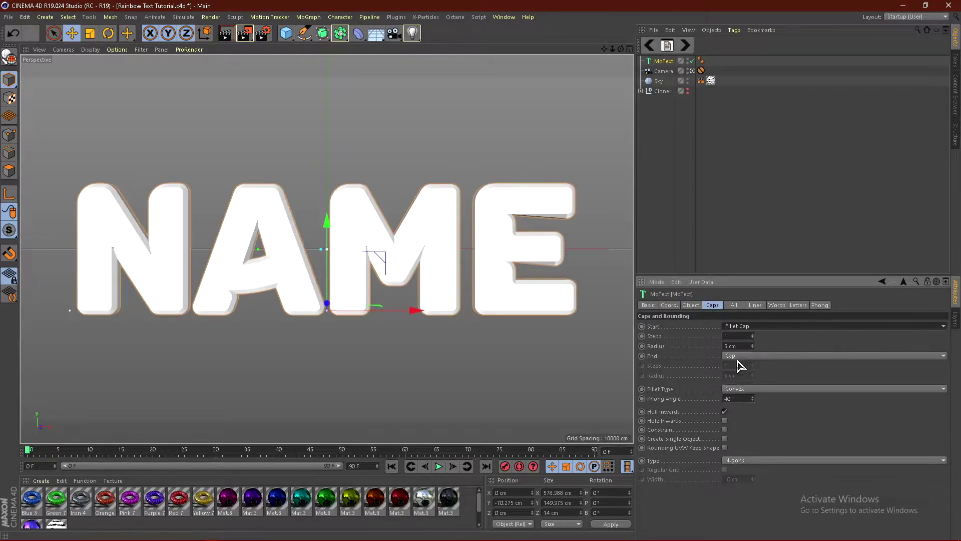
click(736, 356)
click(744, 396)
- Give the start and end fillets of the text 10 steps and a 1 cm radius each
click(734, 336)
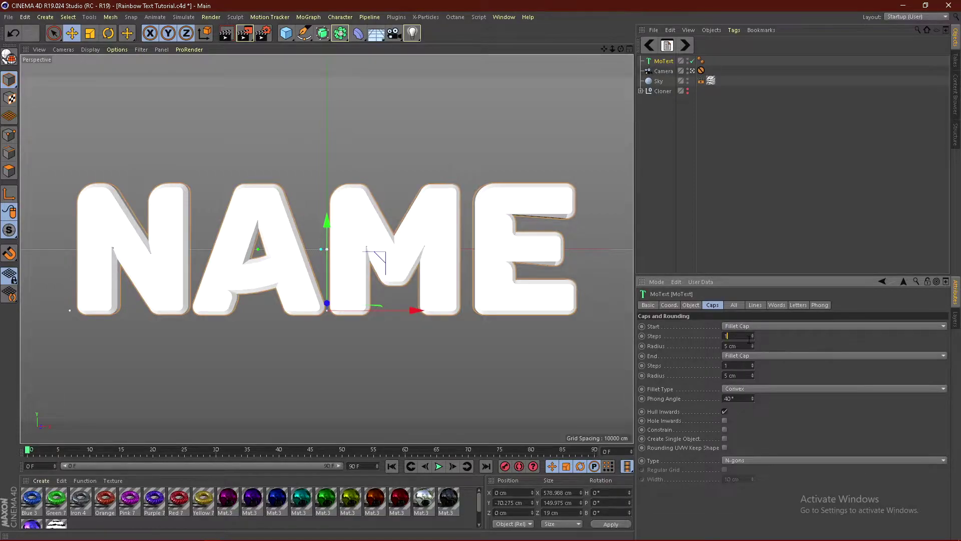
text(0)
key(Tab)
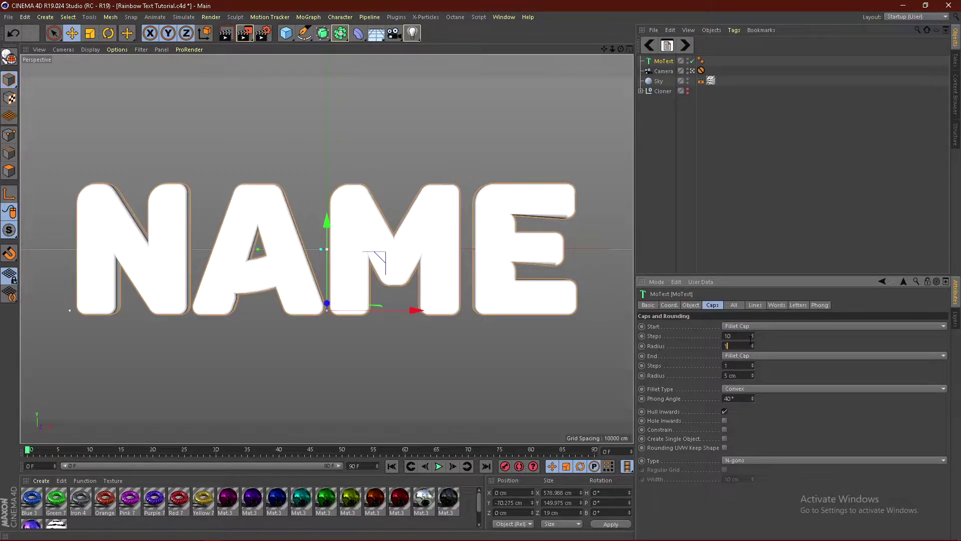
text(1)
key(Tab)
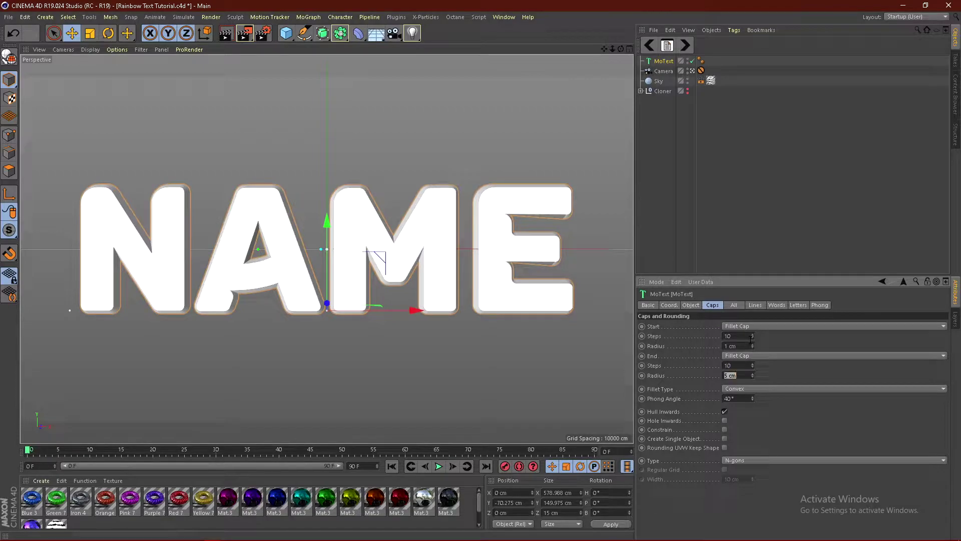
text(1)
key(Return)
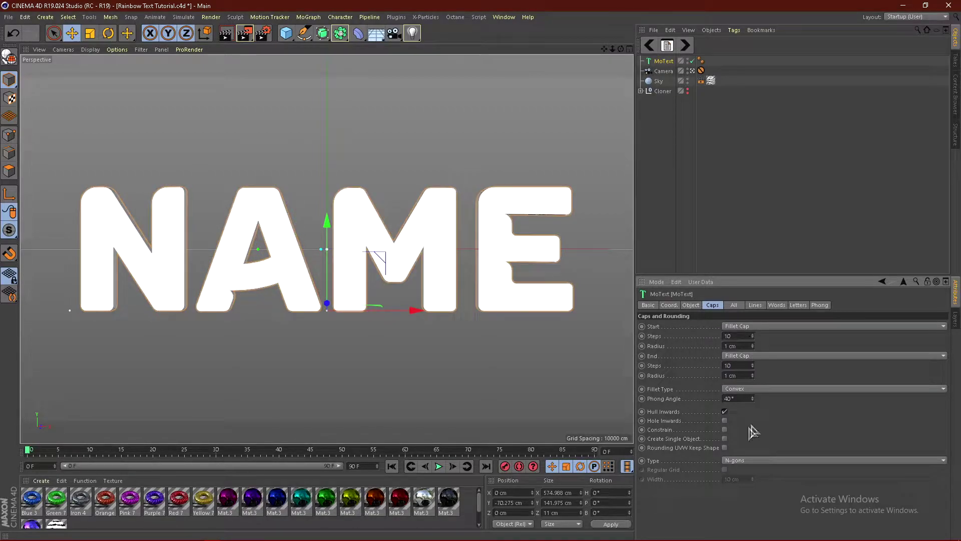
- Set the text's cap type to Quadrangles with a 2 cm regular grid, and display the model with Gouraud Shading (Lines)
click(745, 461)
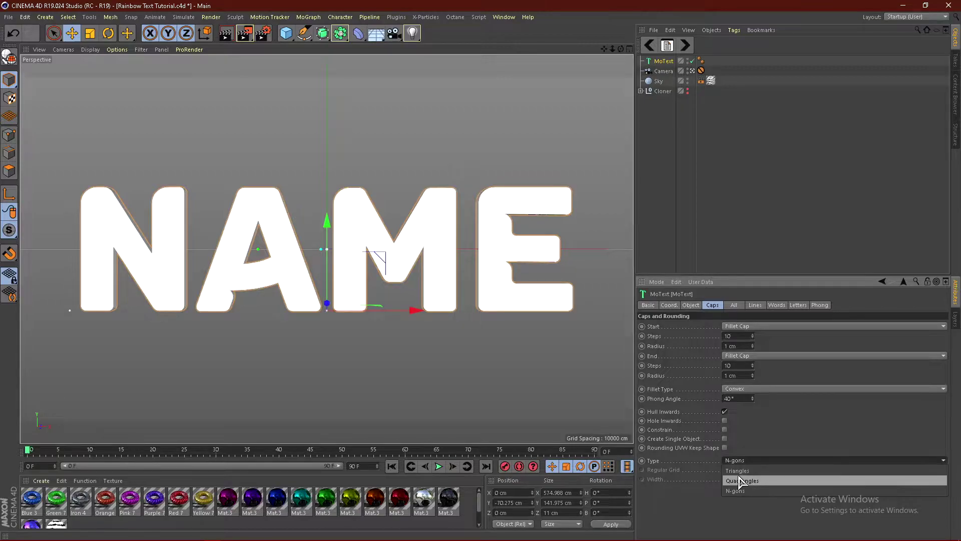
click(742, 481)
click(725, 469)
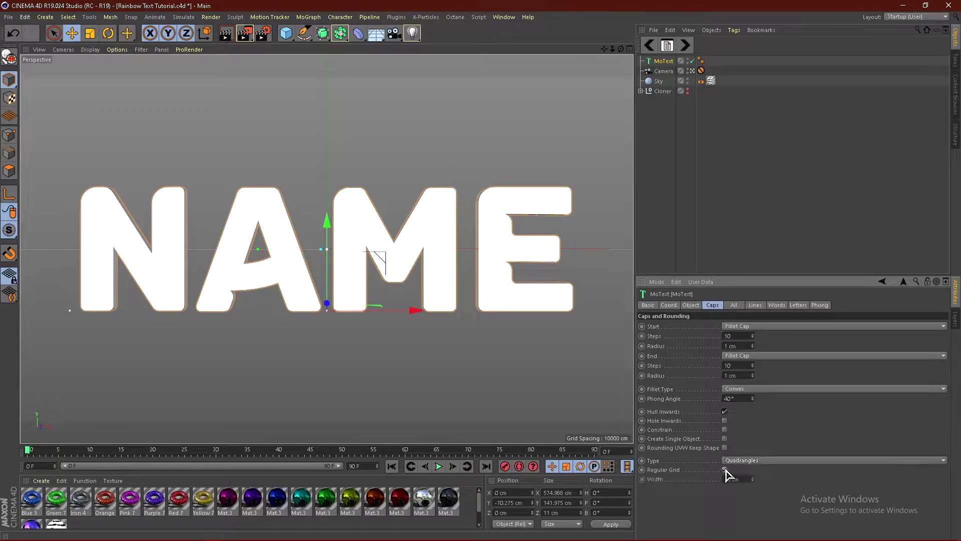
click(746, 479)
key(Return)
click(761, 504)
click(717, 506)
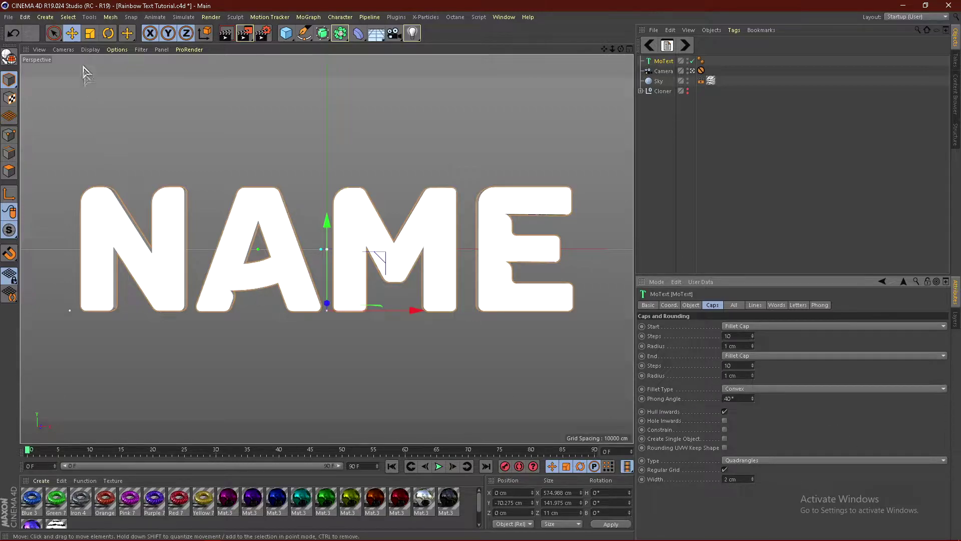
click(91, 50)
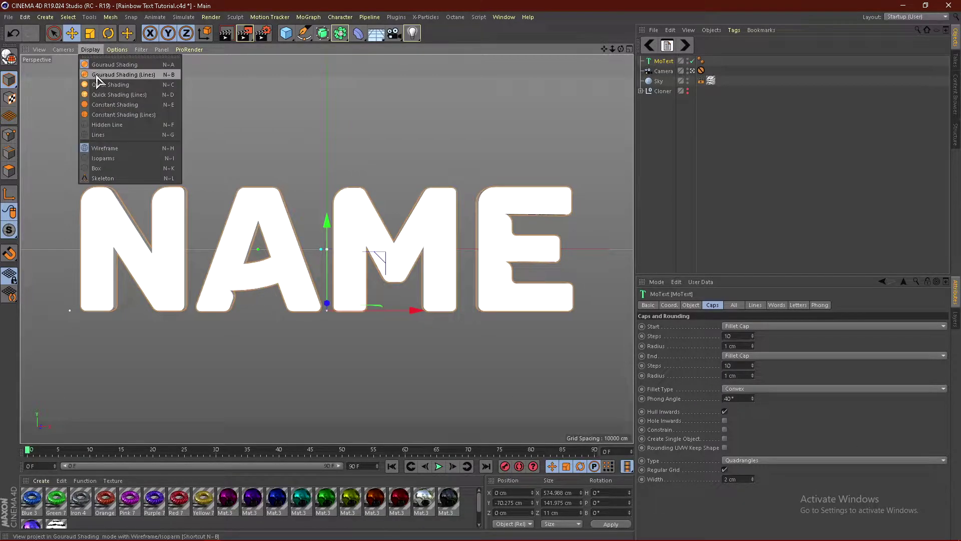
click(111, 69)
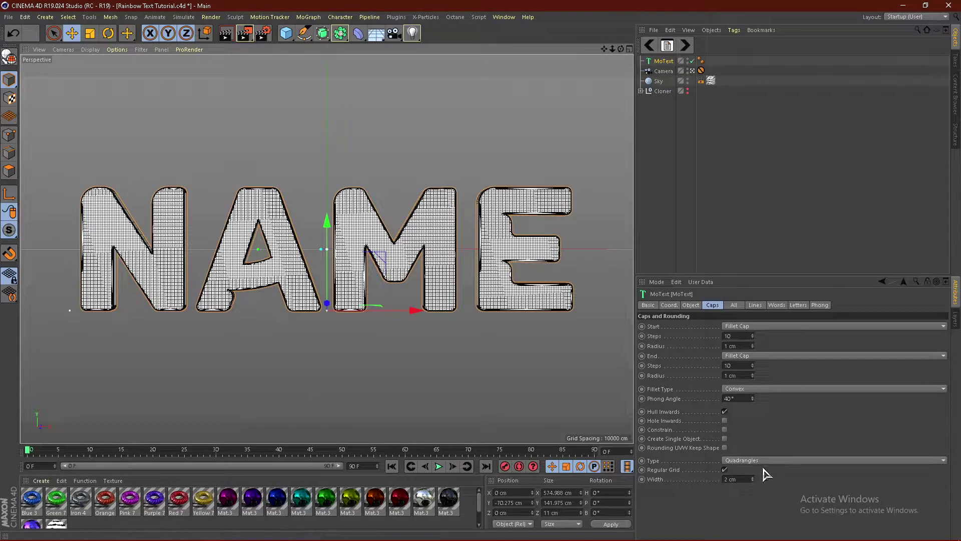
- Try a cap grid width of 5 cm on the text and return it to 2 cm
mouse_move(752, 478)
mouse_down()
mouse_move(752, 466)
mouse_move(753, 484)
mouse_up()
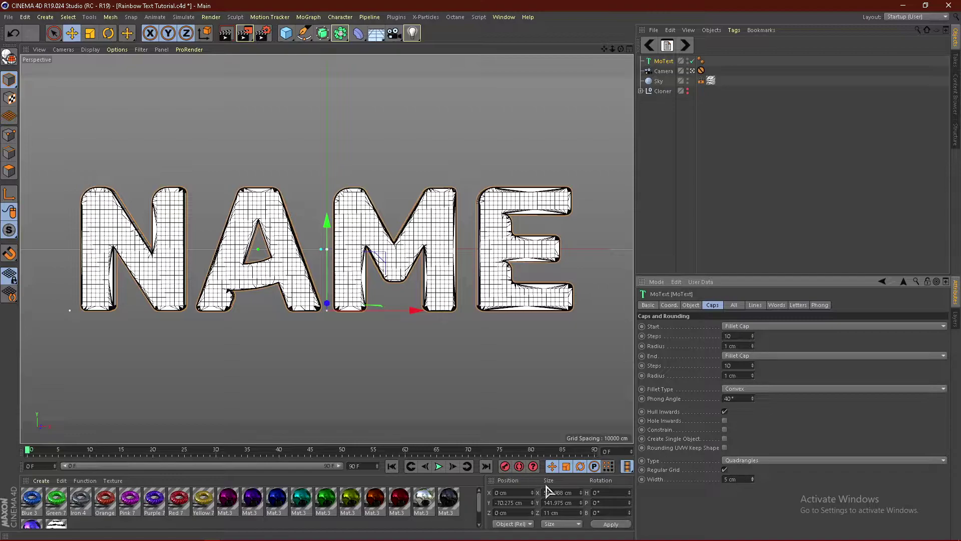
double_click(746, 478)
text(2)
key(Return)
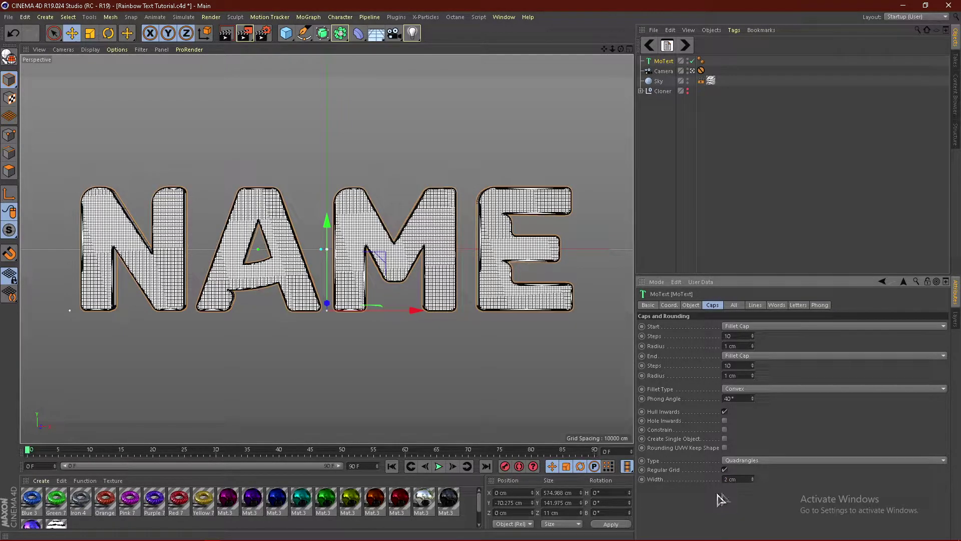
- Add a Wrap deformer, make it a child of the MoText object, and fit it to the parent
click(358, 35)
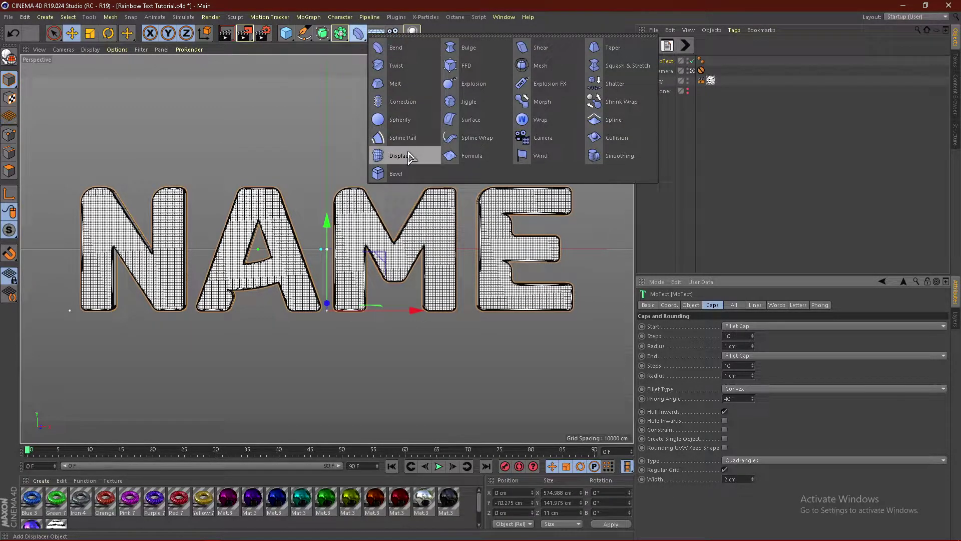
click(537, 121)
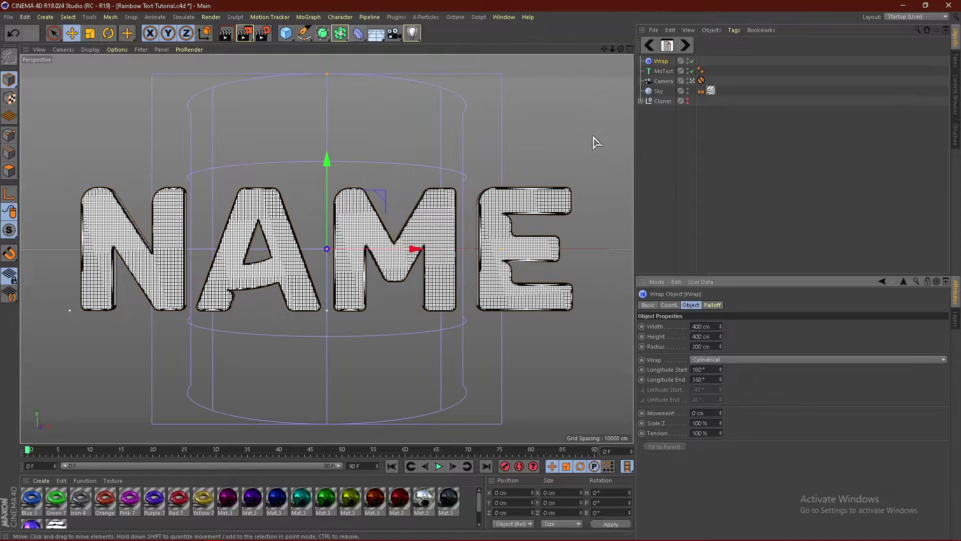
click(662, 63)
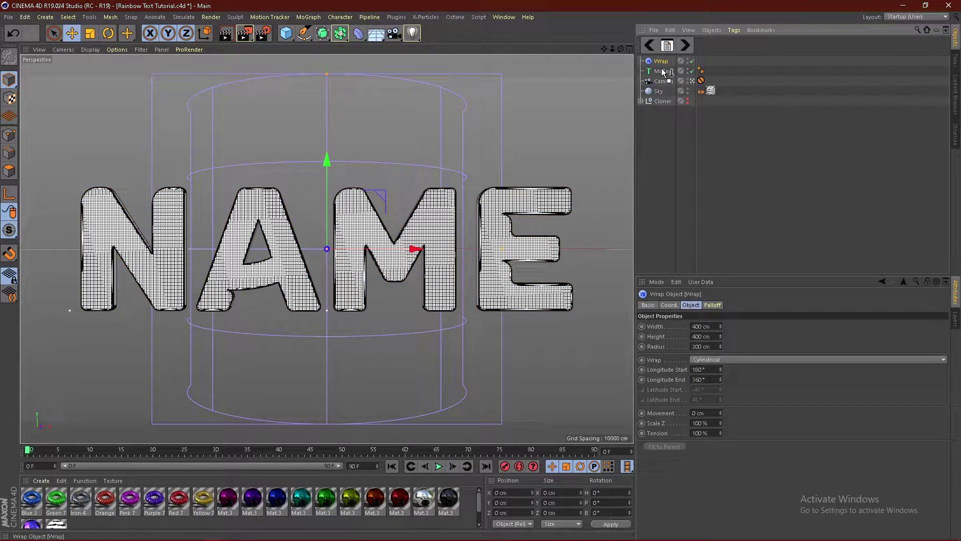
drag(663, 74, 663, 71)
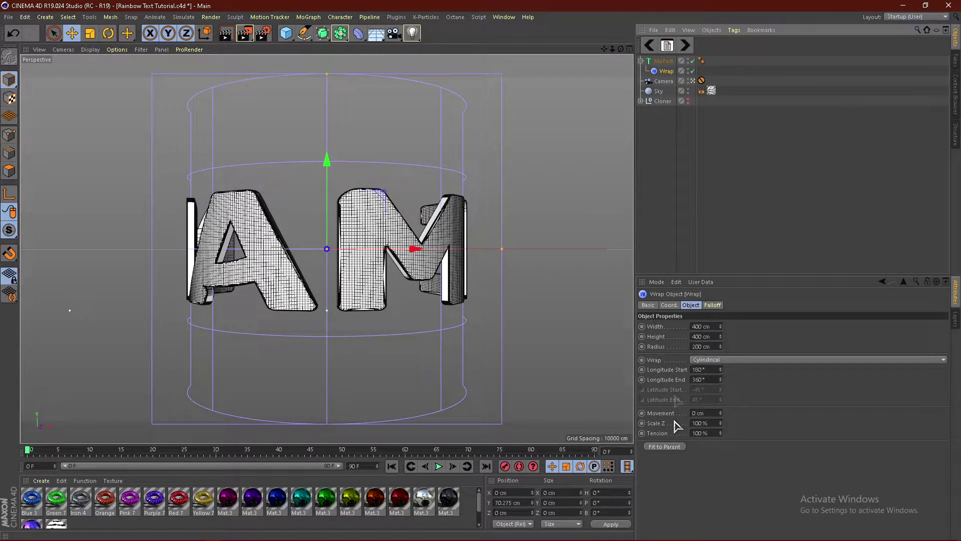
click(657, 445)
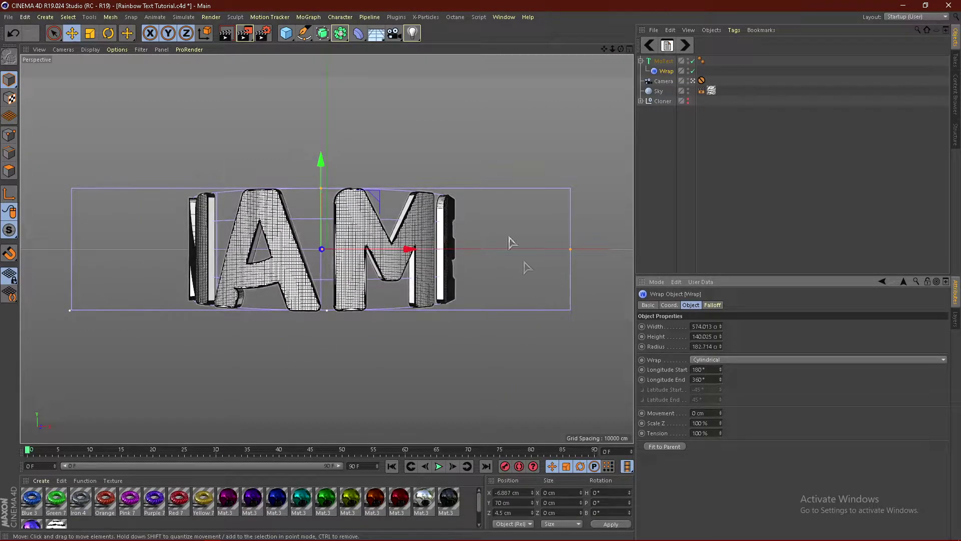
- Set the Wrap deformer's tension to 25 %
double_click(708, 434)
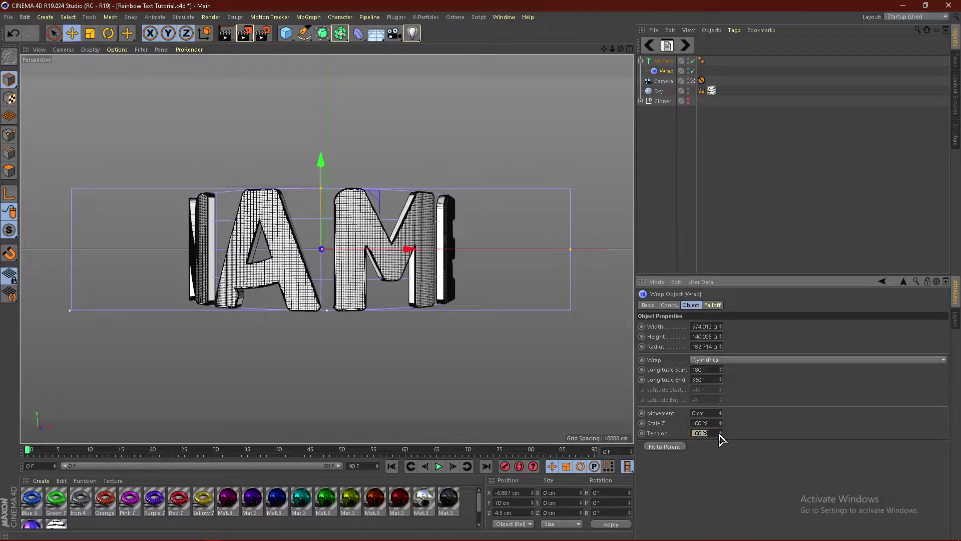
drag(721, 434, 721, 473)
drag(681, 435, 684, 435)
click(720, 435)
click(720, 435)
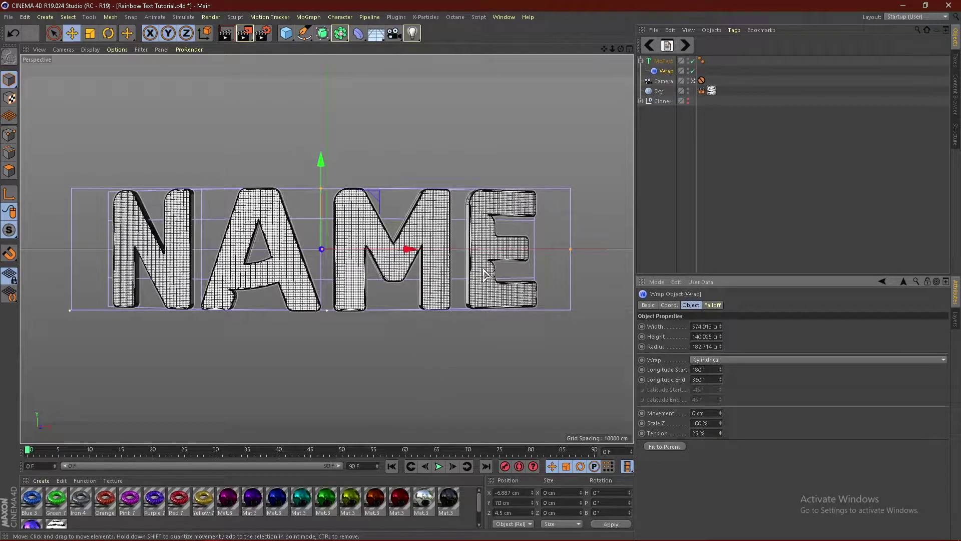
- Add a MoGraph Cloner to the scene and make the MoText object its child
click(641, 62)
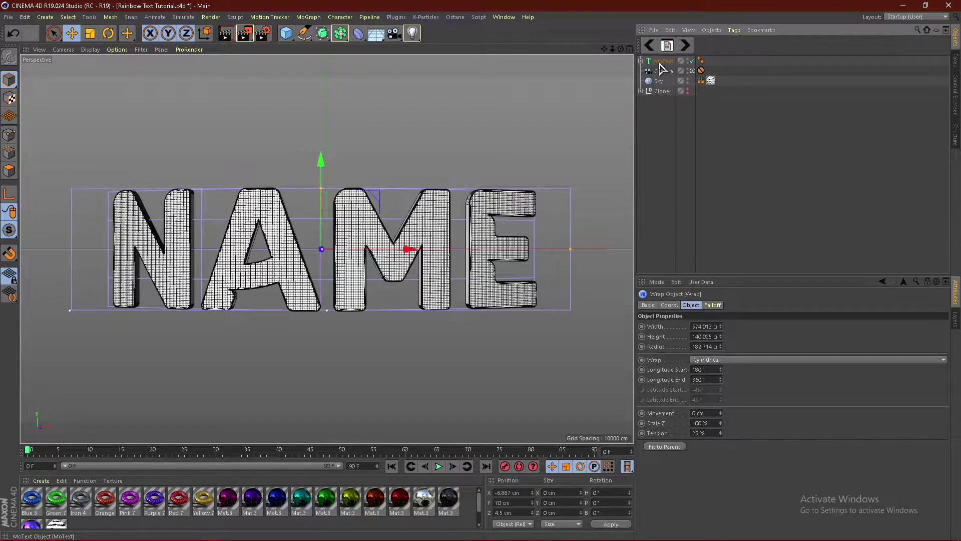
click(660, 62)
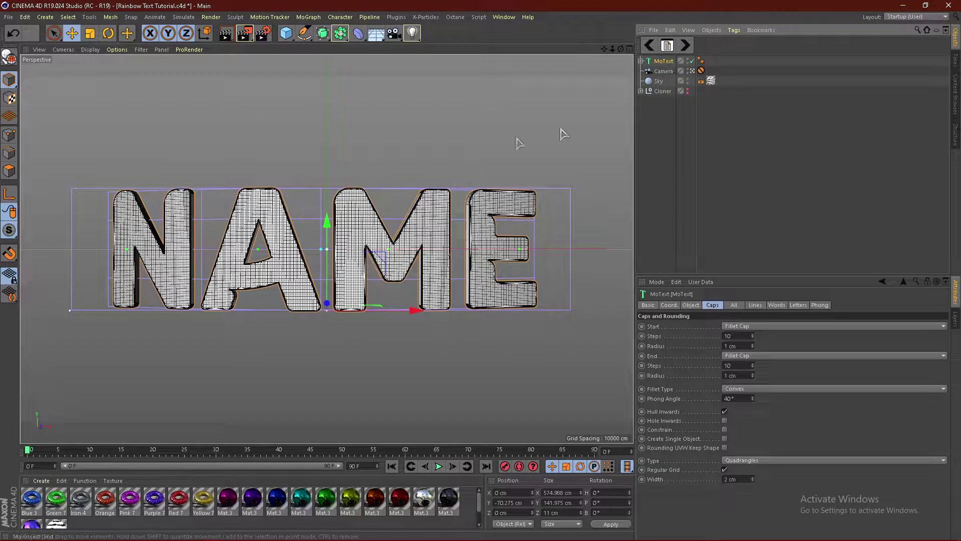
click(306, 17)
click(320, 126)
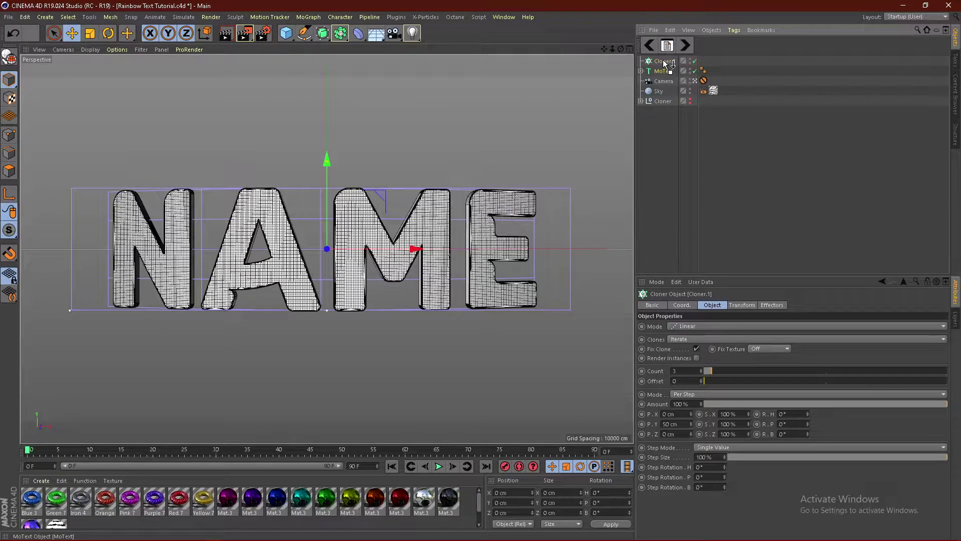
drag(664, 71, 663, 61)
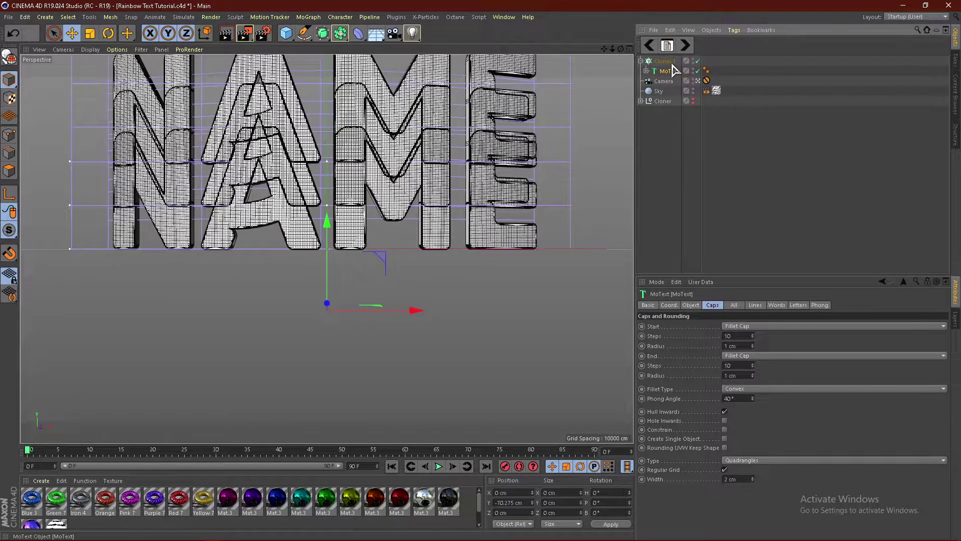
- Set the new linear Cloner's per-step position to 0 cm in Y and 10 cm in Z
click(665, 61)
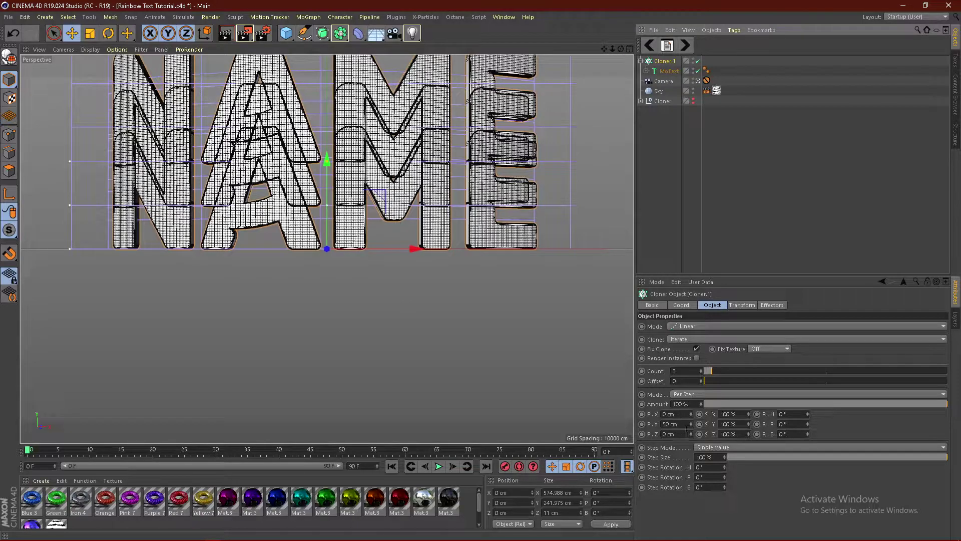
click(670, 425)
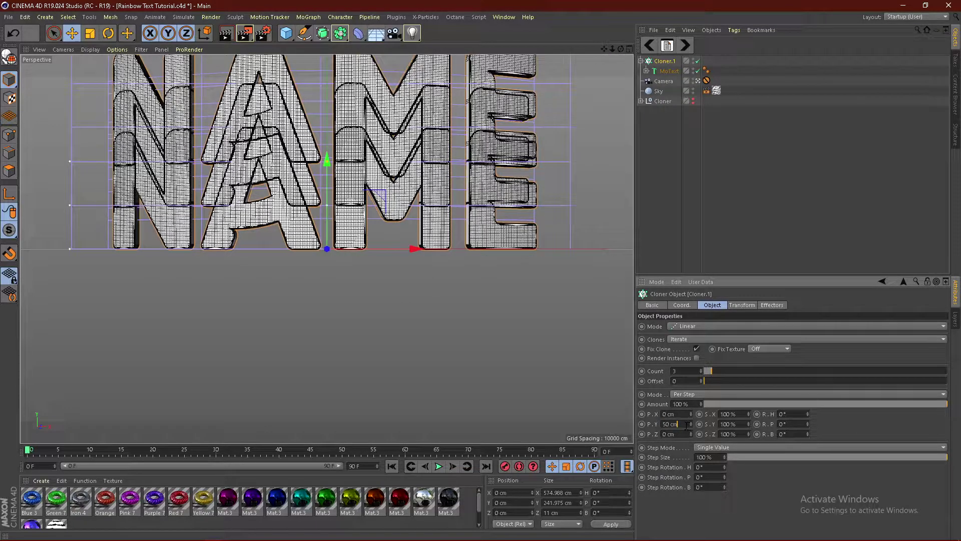
drag(687, 425, 615, 450)
text(0)
key(Tab)
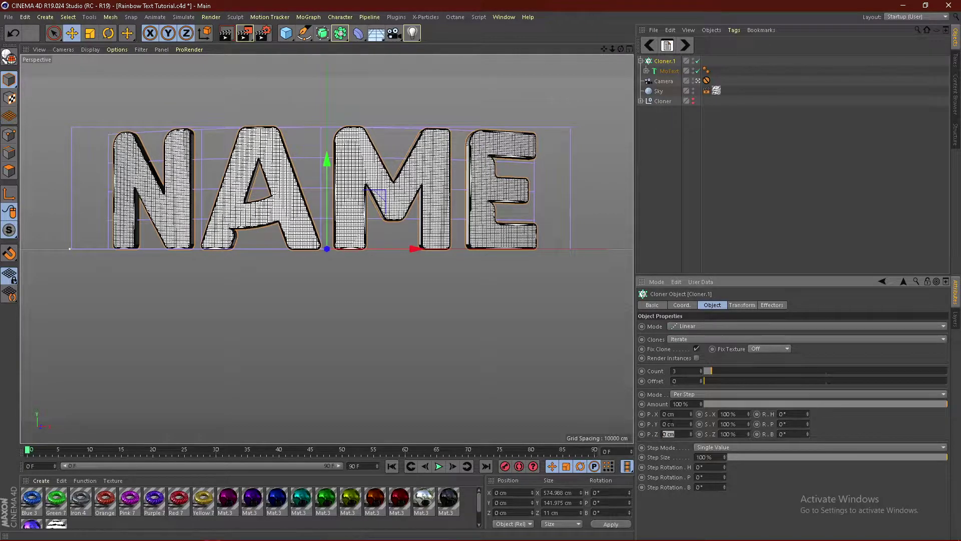
text(10)
key(Return)
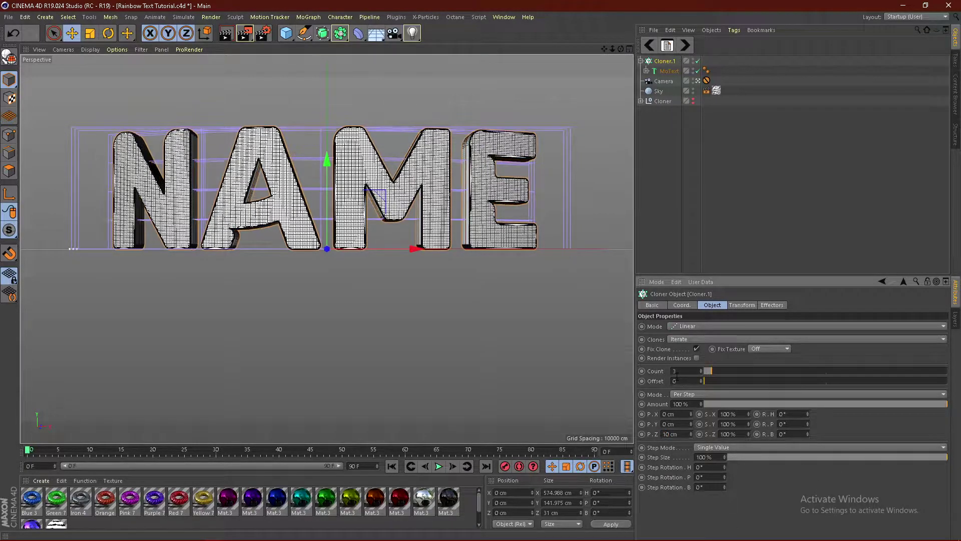
- Leave the scene camera's view and examine the cloned text's layers and cap settings at an angle
click(698, 80)
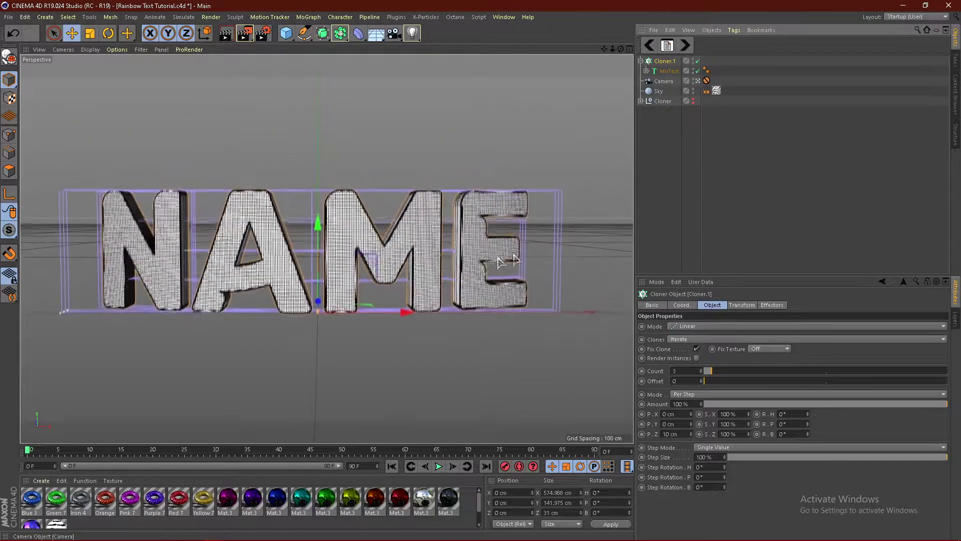
click(669, 71)
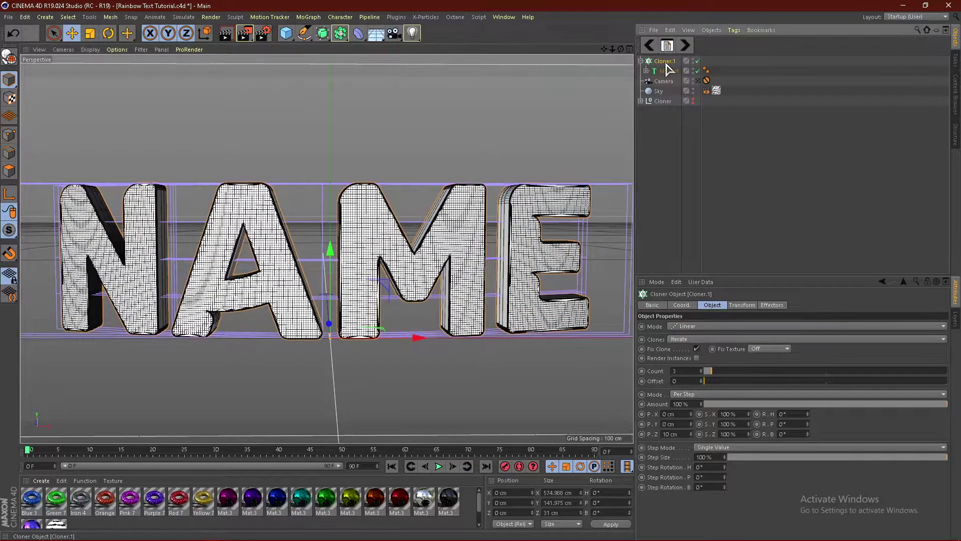
click(713, 305)
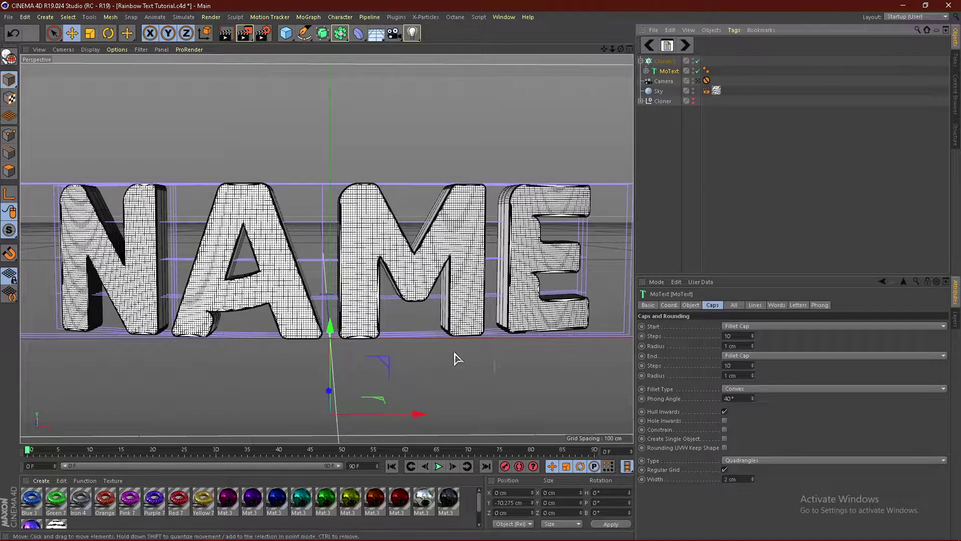
scroll(451, 224, down, 3)
scroll(264, 208, up, 4)
alt+drag(246, 214, 426, 263)
scroll(483, 263, down, 2)
scroll(338, 254, up, 5)
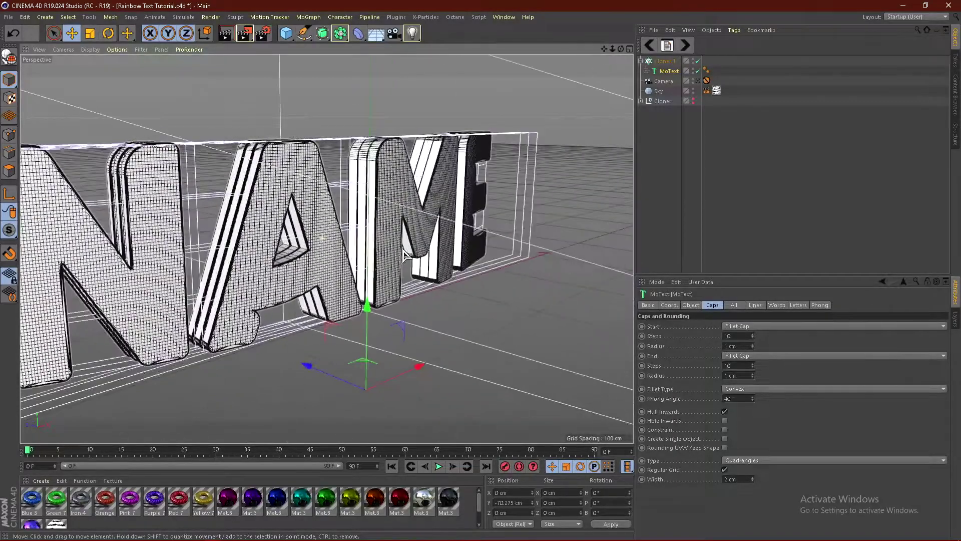
- Try a clone count of 8 on the Cloner holding the text
click(665, 61)
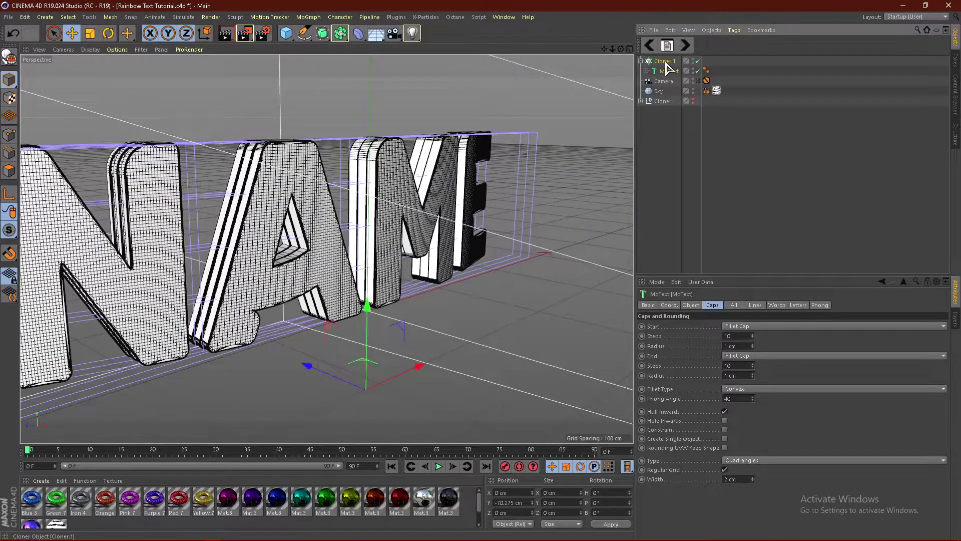
scroll(504, 384, down, 7)
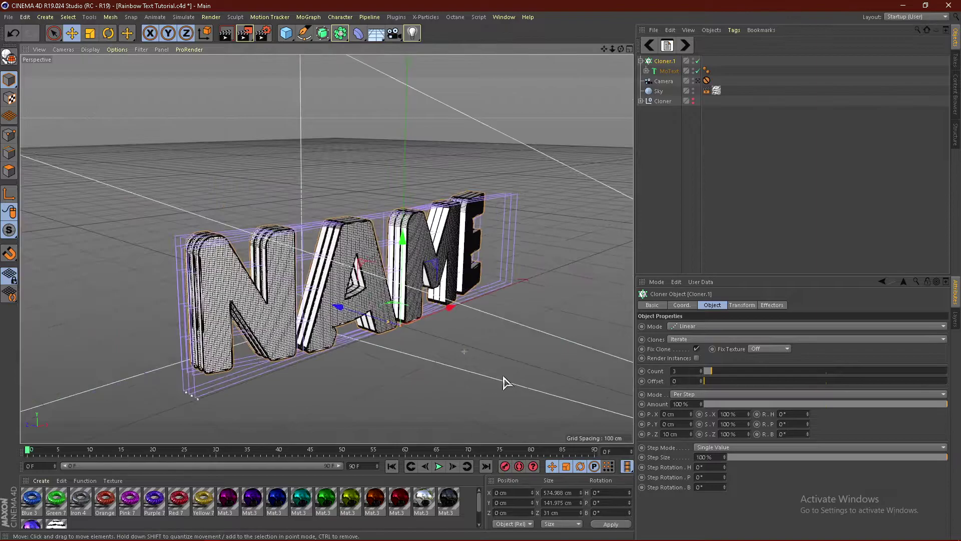
alt+drag(250, 308, 306, 331)
scroll(305, 331, up, 3)
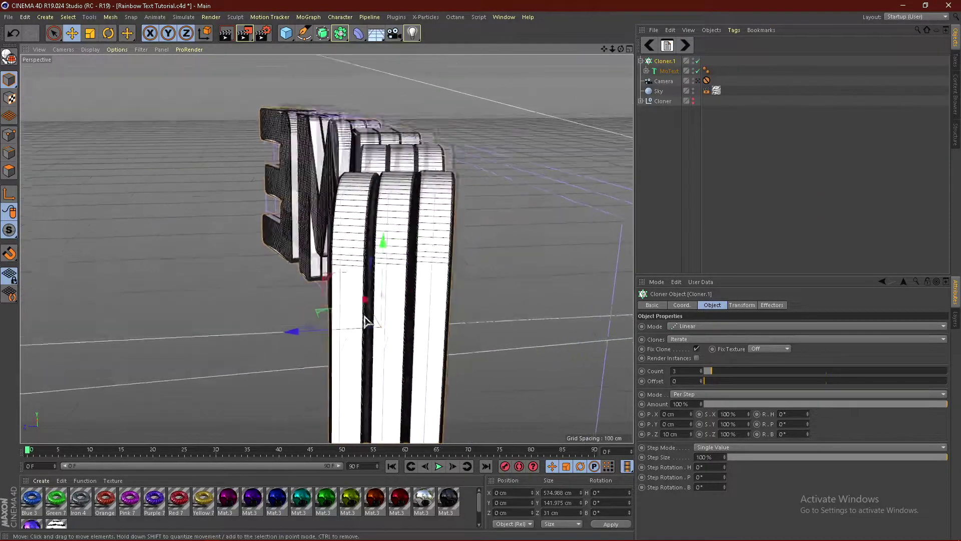
alt+drag(364, 321, 205, 193)
alt+drag(434, 245, 439, 222)
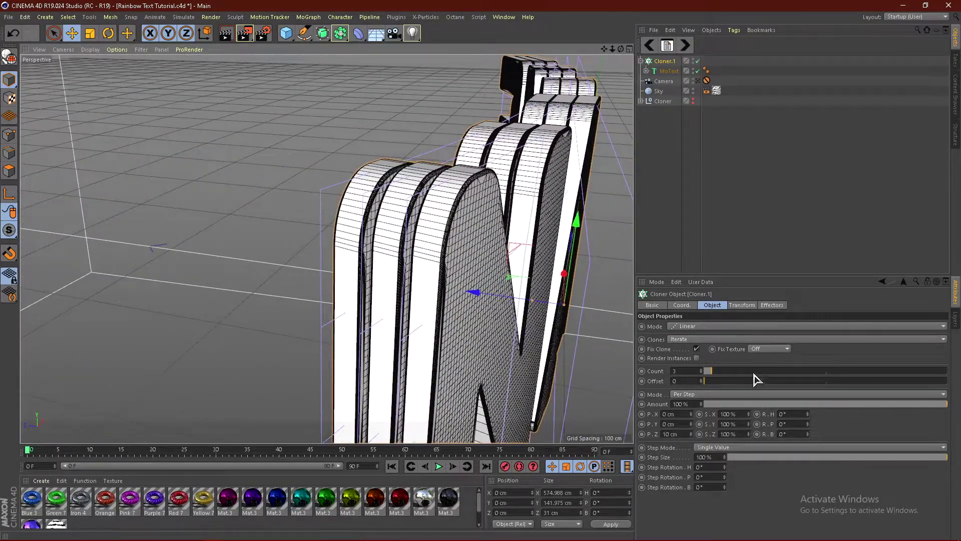
drag(704, 369, 700, 371)
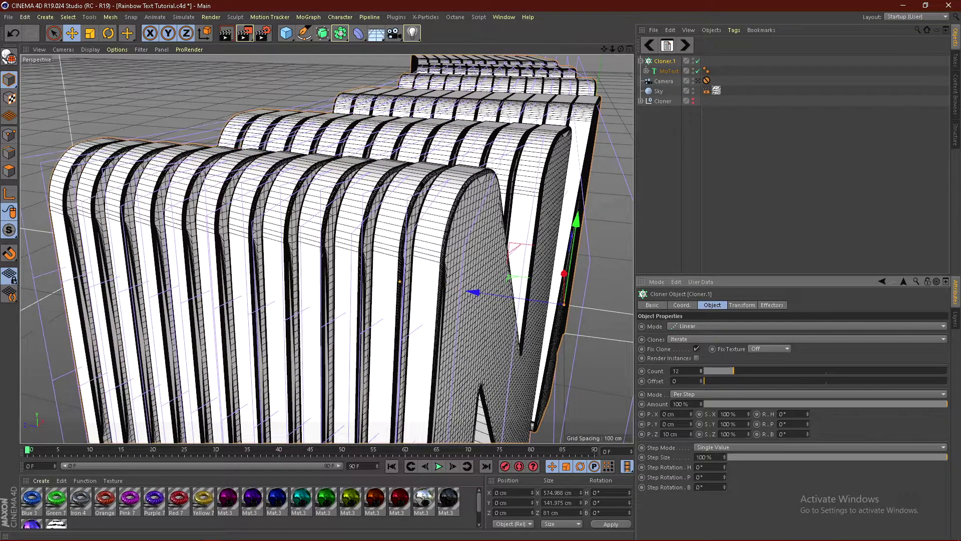
- Examine the spacing and overall depth of the stacked text copies from several sides
scroll(280, 230, down, 5)
alt+drag(277, 223, 335, 225)
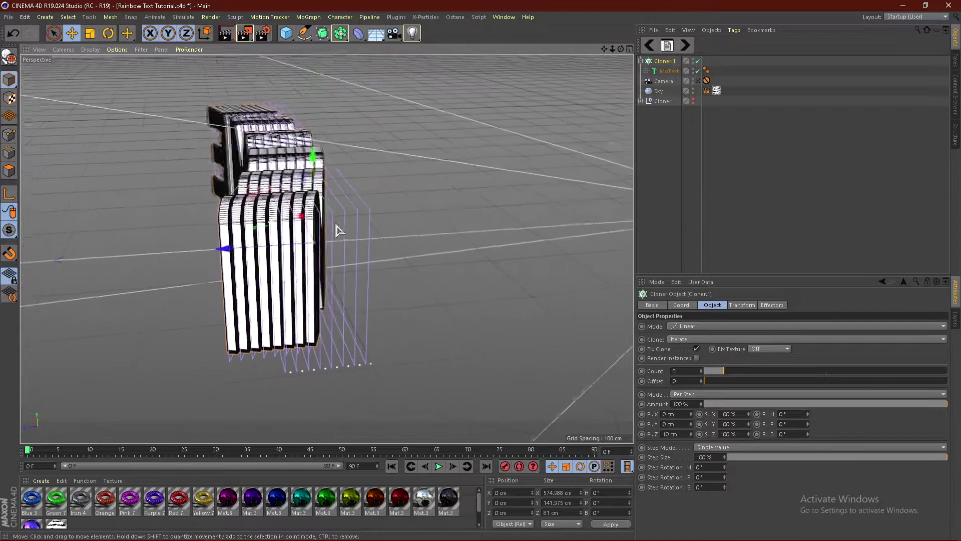
scroll(311, 266, up, 5)
alt+drag(311, 267, 556, 365)
scroll(353, 226, down, 5)
scroll(351, 230, up, 6)
scroll(271, 280, down, 5)
scroll(345, 293, up, 4)
scroll(181, 270, down, 4)
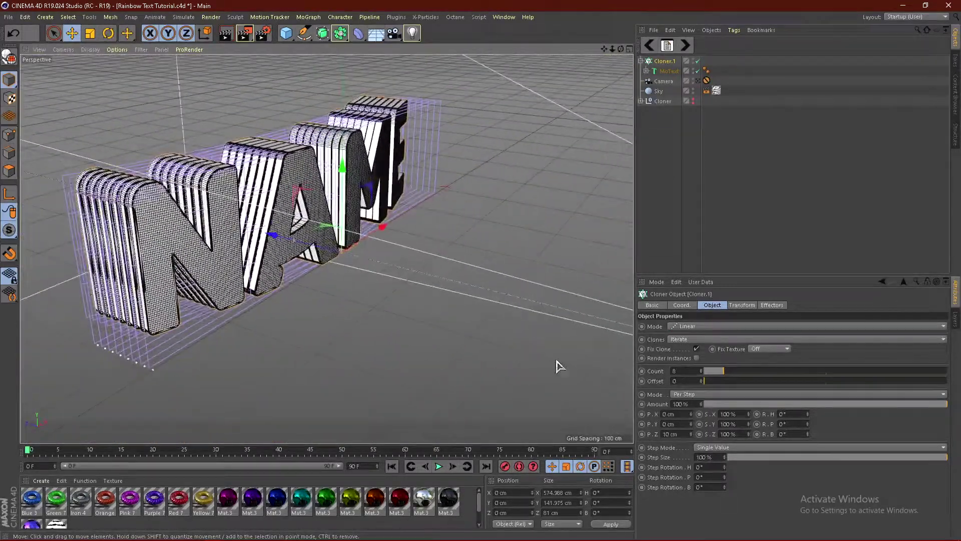
- Try a clone count of 7 on the text's Cloner and check the resulting stack
click(702, 373)
scroll(371, 226, down, 4)
alt+drag(151, 235, 237, 225)
scroll(193, 249, up, 4)
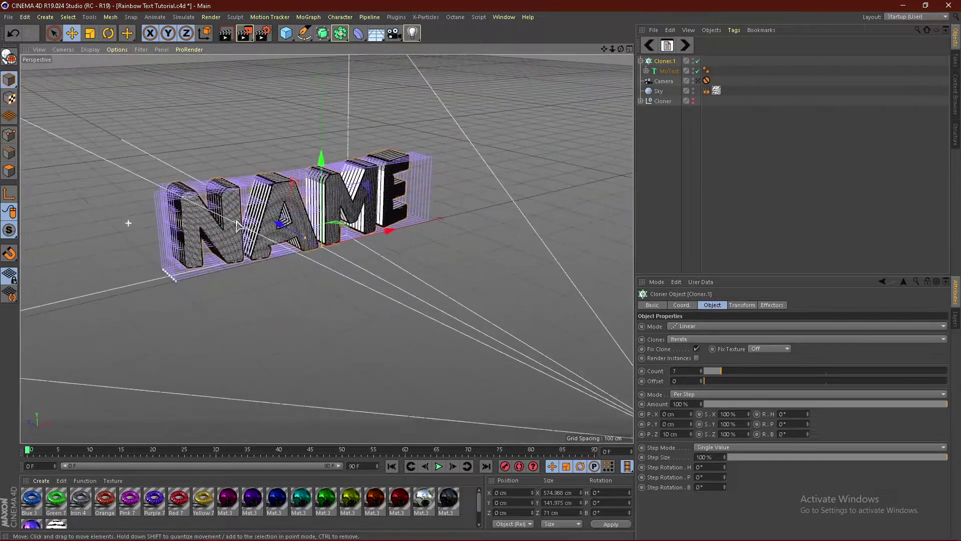
alt+right_drag(237, 227, 310, 220)
alt+drag(311, 220, 270, 243)
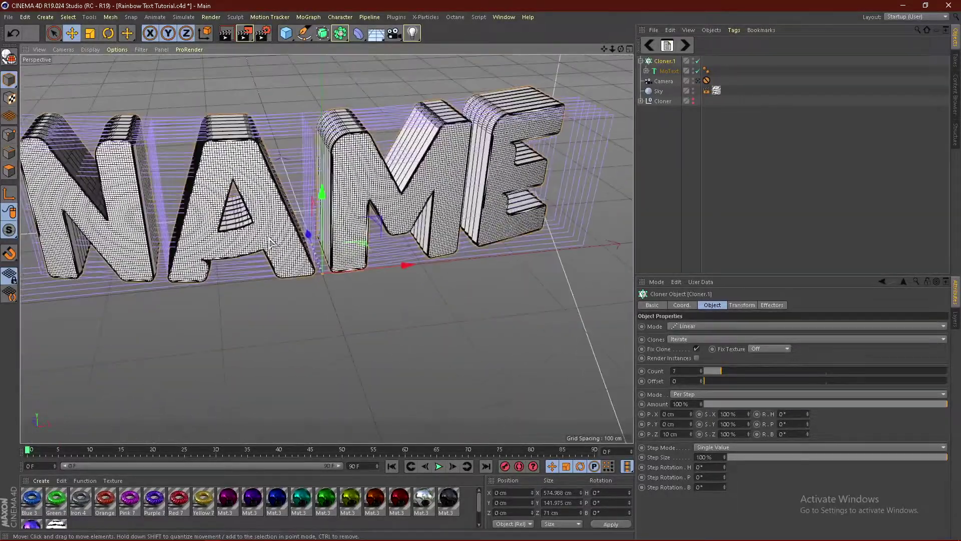
- Review the MoText object's depth and cap rounding settings
click(670, 71)
click(692, 306)
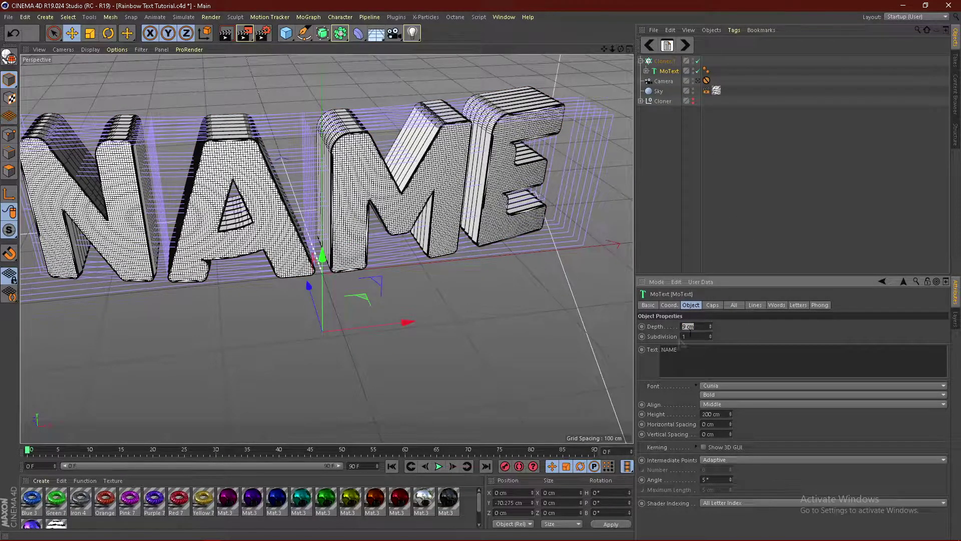
click(713, 305)
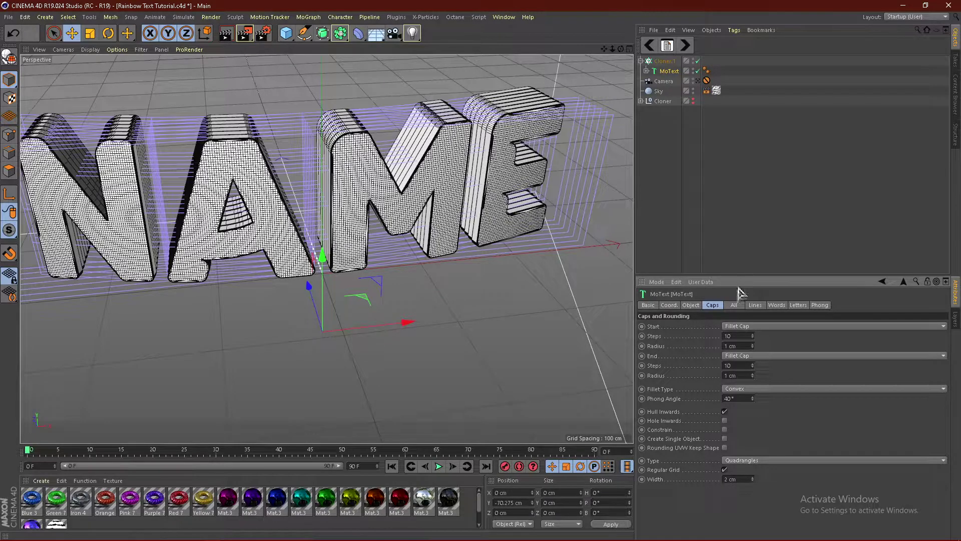
click(691, 305)
- Reduce the text Cloner's clone count to 3 and clear the selection
click(663, 61)
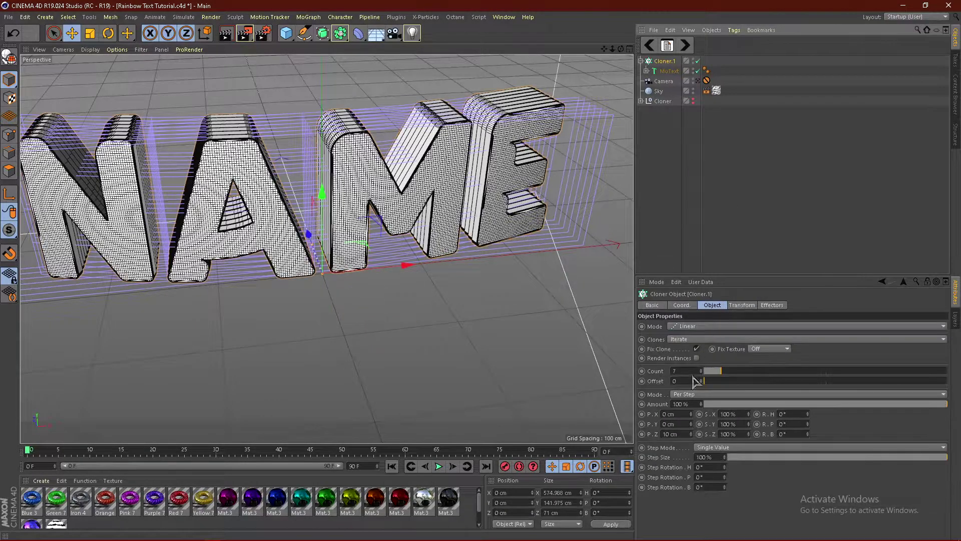
drag(700, 373, 701, 374)
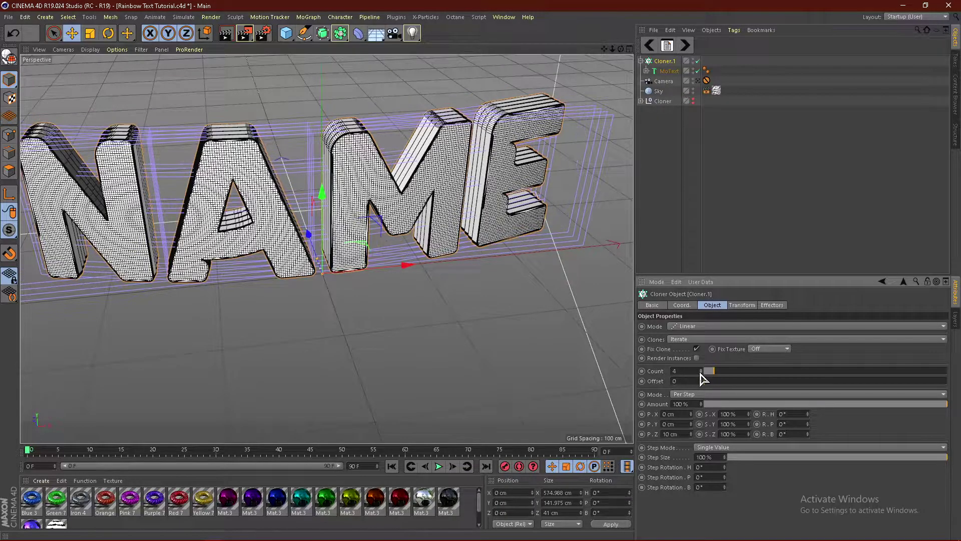
click(742, 196)
scroll(449, 226, down, 2)
scroll(299, 207, up, 1)
mouse_move(288, 202)
alt+mouse_down()
mouse_move(359, 202)
mouse_move(278, 211)
mouse_move(246, 247)
mouse_move(287, 193)
alt+mouse_up()
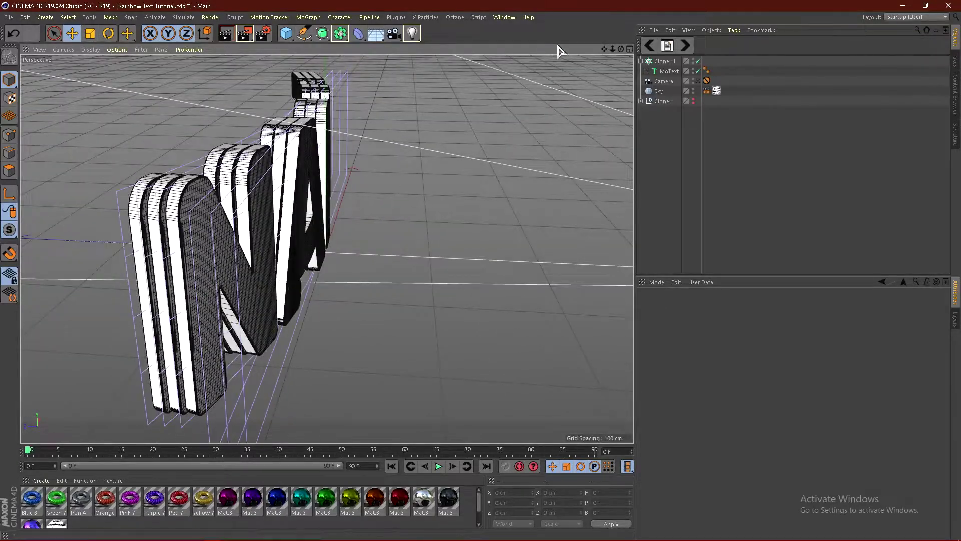
alt+drag(391, 236, 198, 235)
- Try an extrusion depth of 19 cm on the MoText object and check the layers from the side
click(669, 71)
double_click(693, 327)
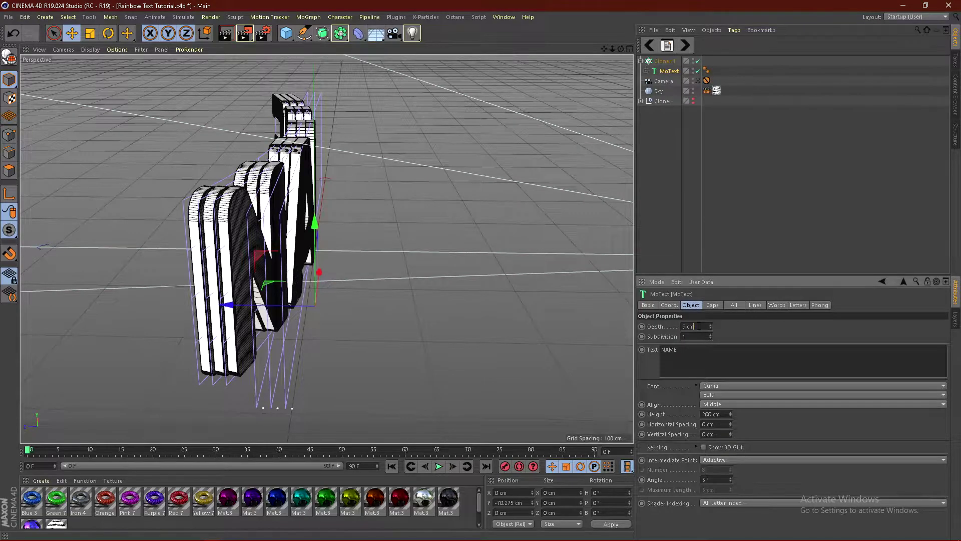
key(Return)
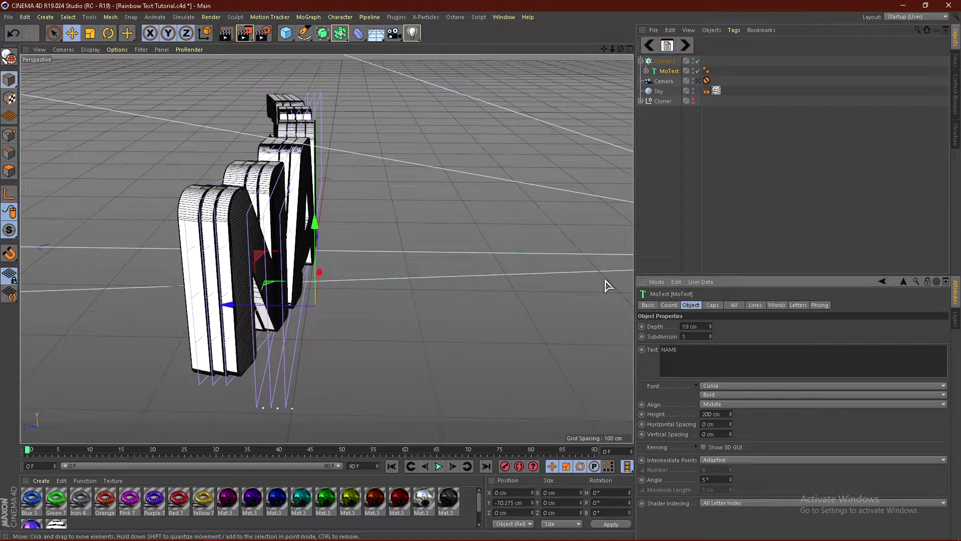
scroll(562, 200, down, 2)
scroll(305, 245, up, 6)
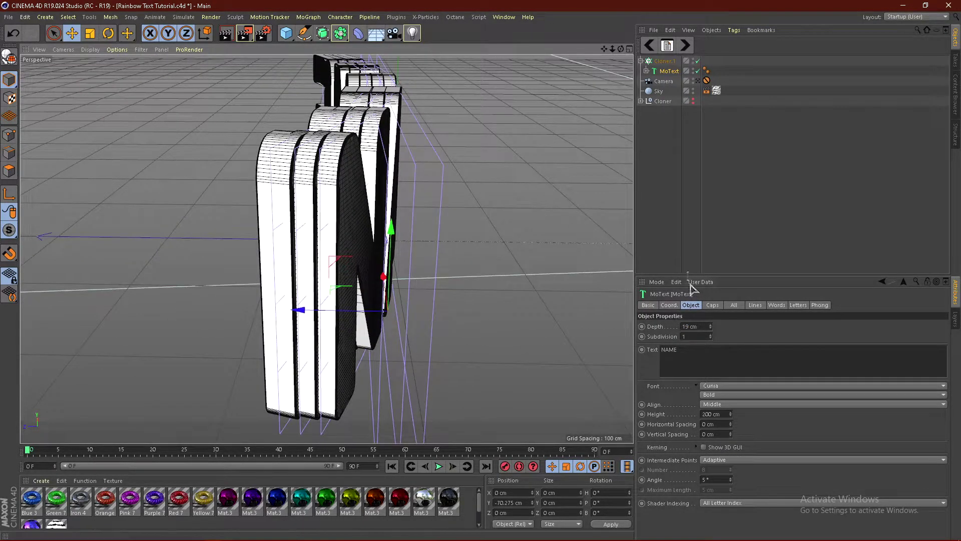
- Try a Z step of 20 cm on the text's Cloner and return it to 10 cm
click(664, 61)
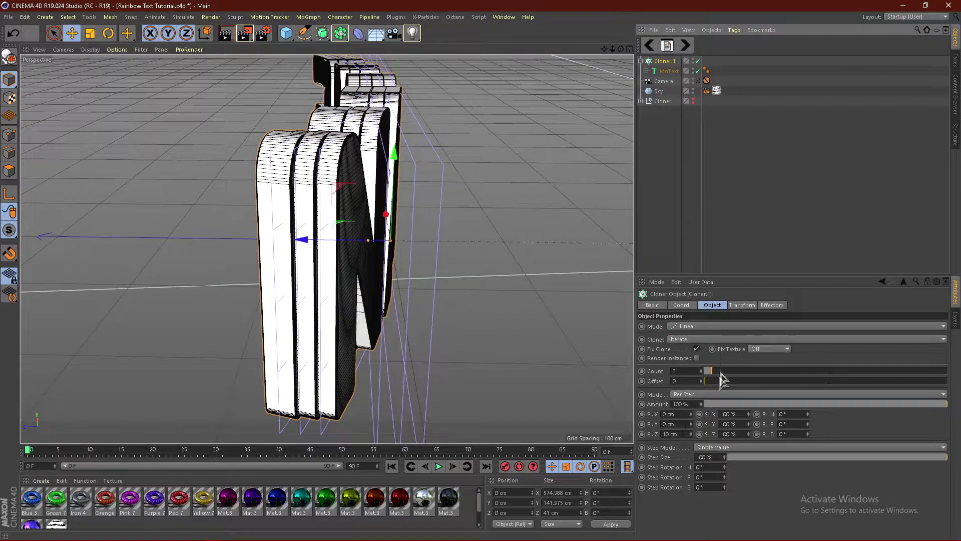
drag(691, 435, 691, 430)
mouse_move(358, 251)
alt+mouse_down()
mouse_move(384, 242)
mouse_move(429, 280)
mouse_move(380, 213)
mouse_move(329, 221)
mouse_move(384, 200)
mouse_move(326, 230)
mouse_move(336, 234)
mouse_move(376, 226)
mouse_move(320, 230)
mouse_move(203, 215)
mouse_move(395, 224)
alt+mouse_up()
scroll(394, 224, up, 3)
click(681, 435)
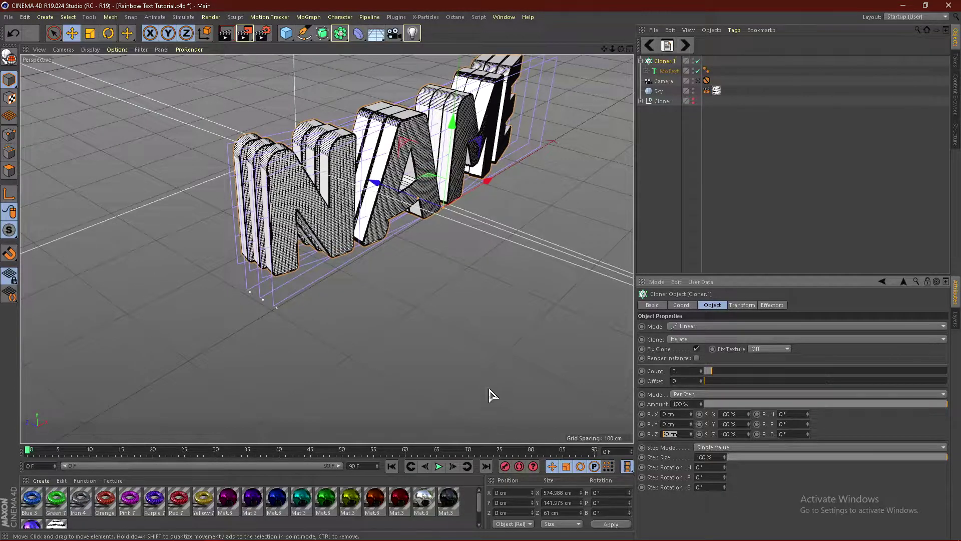
key(Return)
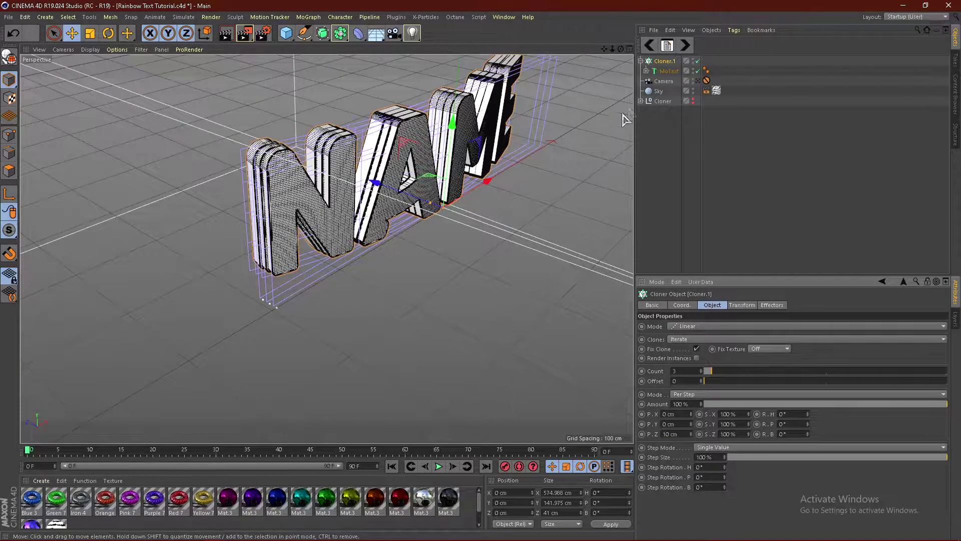
- Set the MoText object's depth to 9 cm and clear the selection
click(669, 71)
click(698, 327)
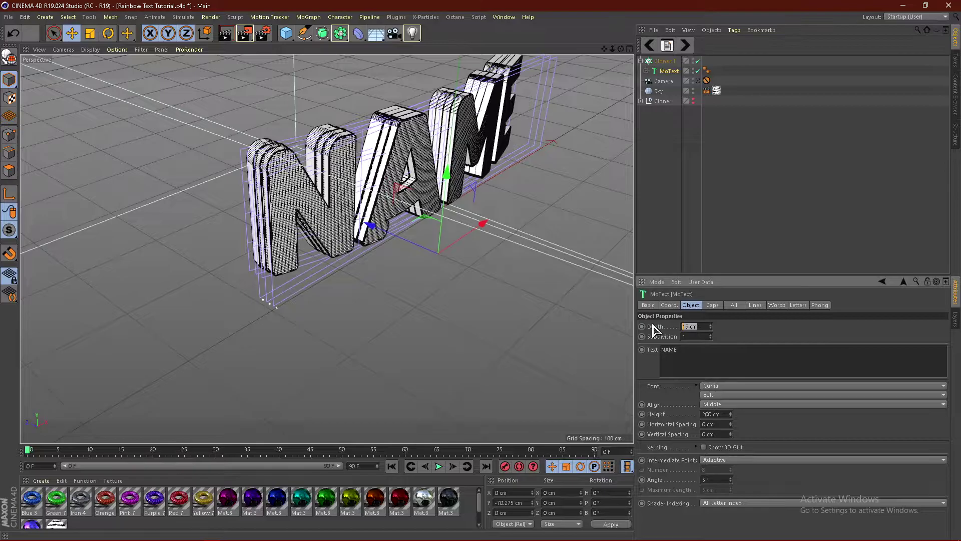
text(9)
key(Return)
click(690, 181)
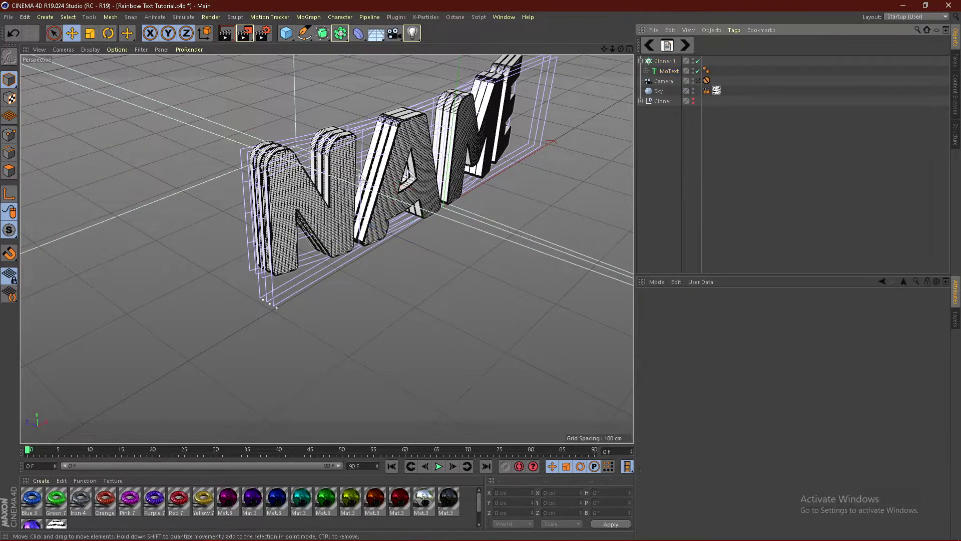
scroll(328, 188, up, 5)
alt+drag(305, 204, 413, 175)
scroll(466, 185, down, 2)
scroll(466, 185, up, 3)
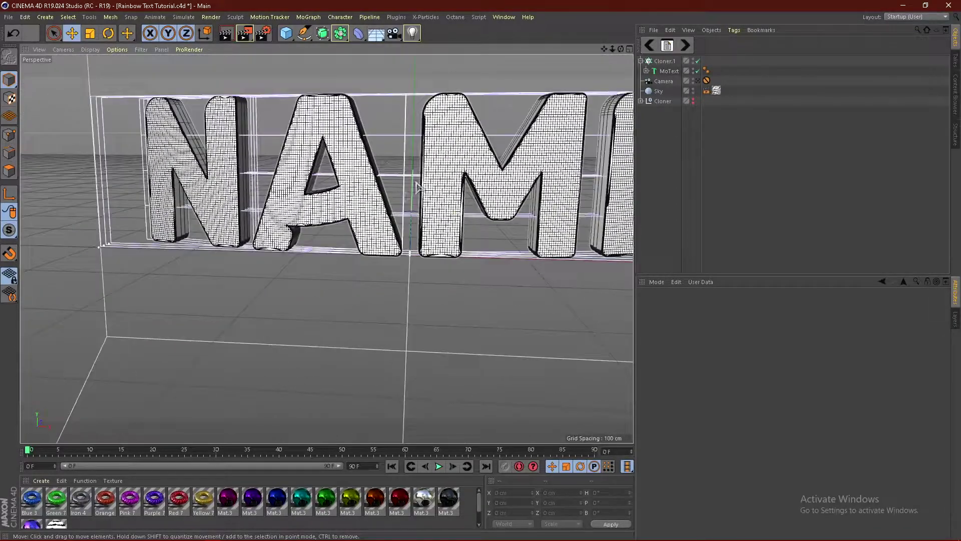
- Set the text Cloner's clone count to 7
click(666, 61)
click(701, 370)
click(700, 371)
click(700, 371)
click(701, 371)
click(701, 371)
click(700, 374)
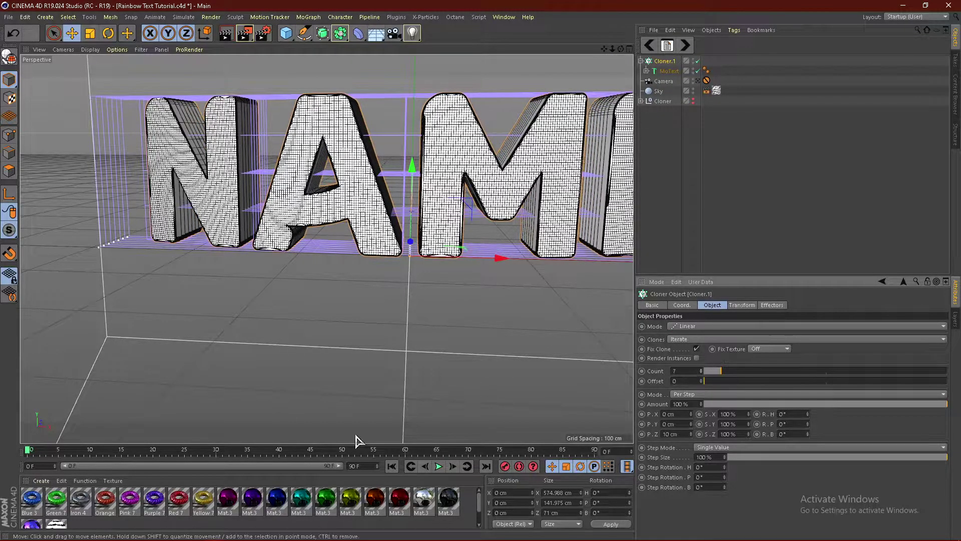
scroll(379, 278, down, 2)
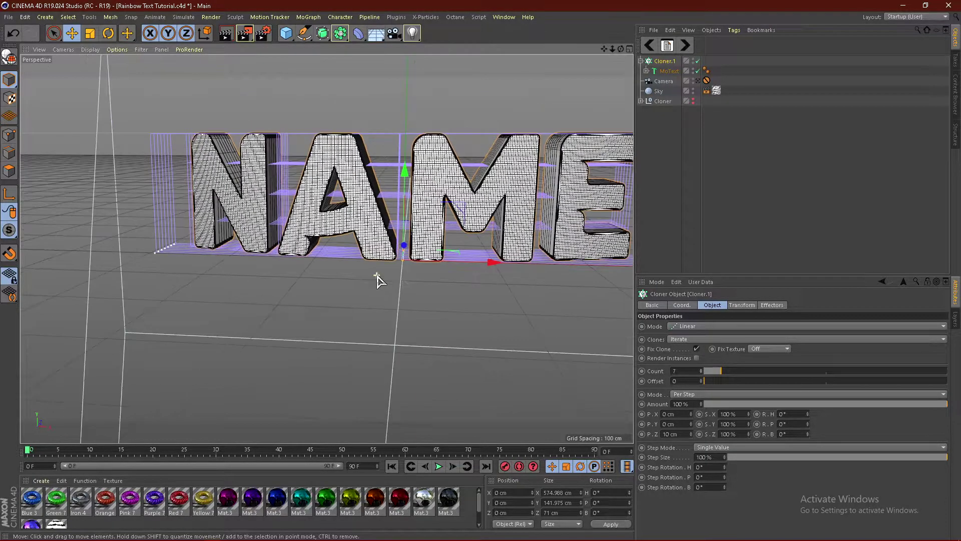
- Look through the existing camera, then create a second camera from that view and open its coordinates
click(698, 82)
click(656, 83)
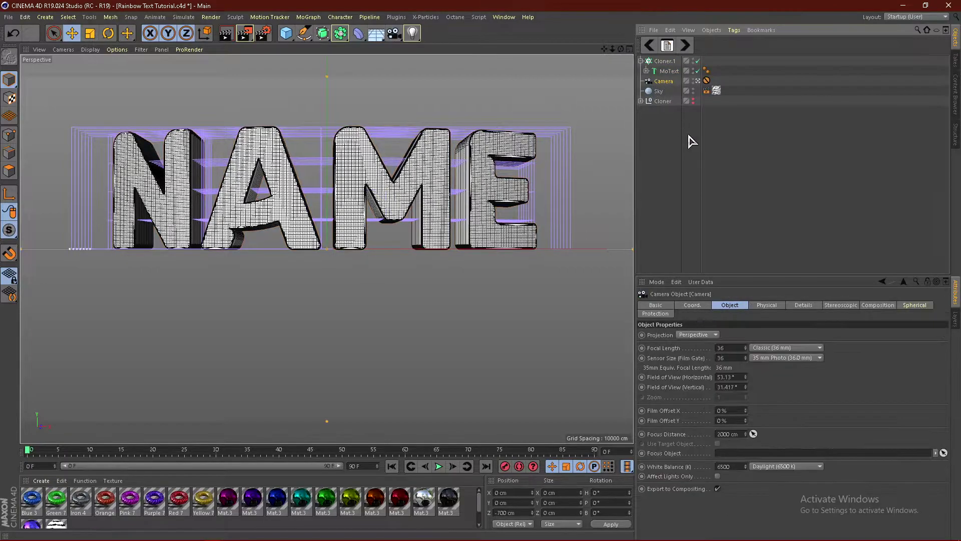
click(394, 33)
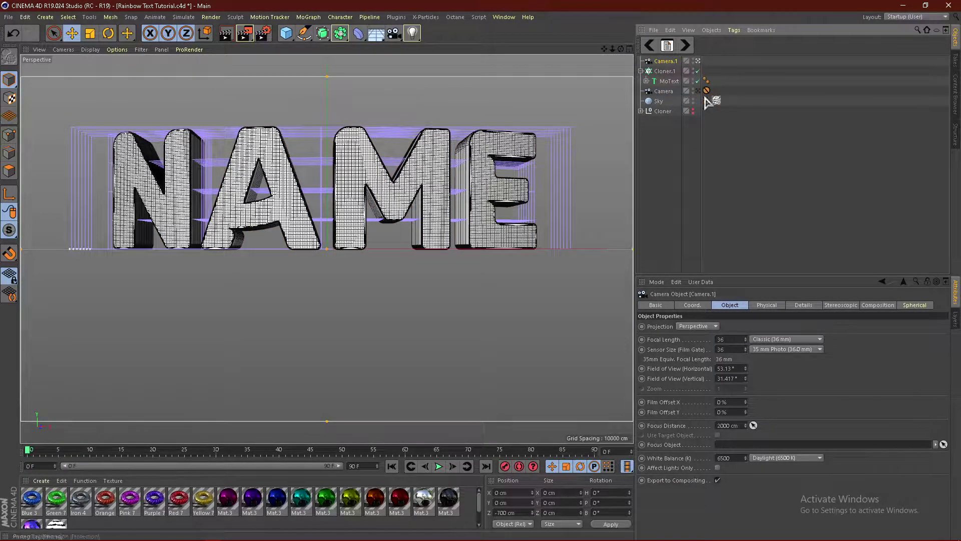
click(693, 305)
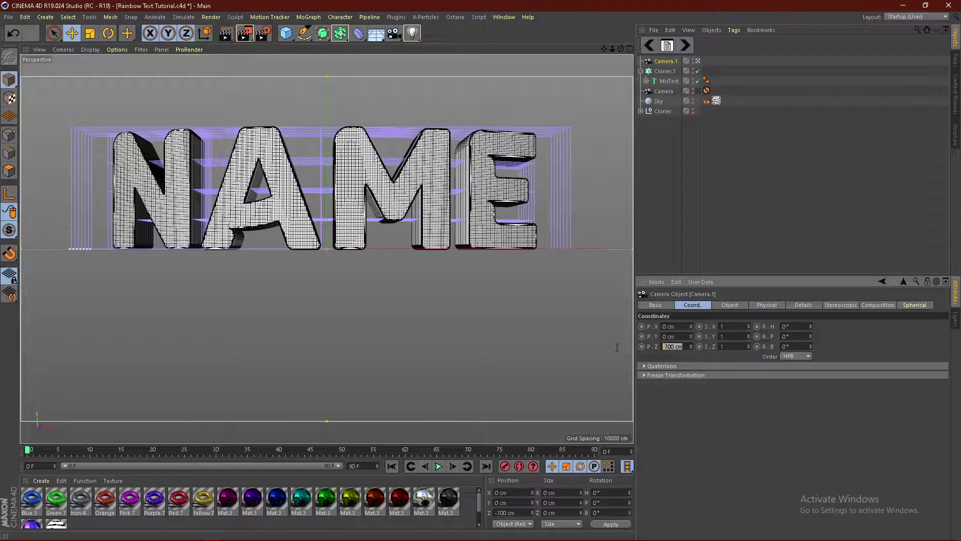
click(715, 445)
click(668, 59)
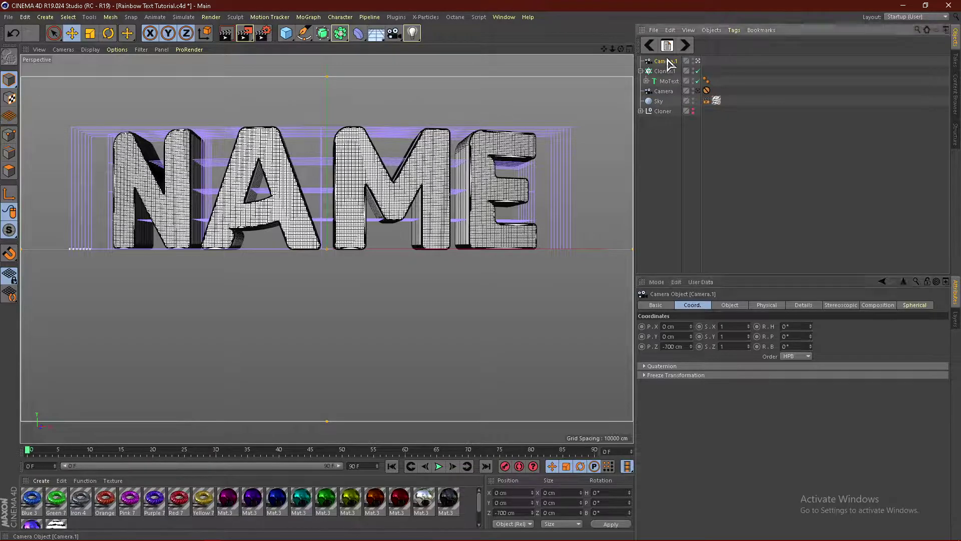
click(698, 61)
click(699, 60)
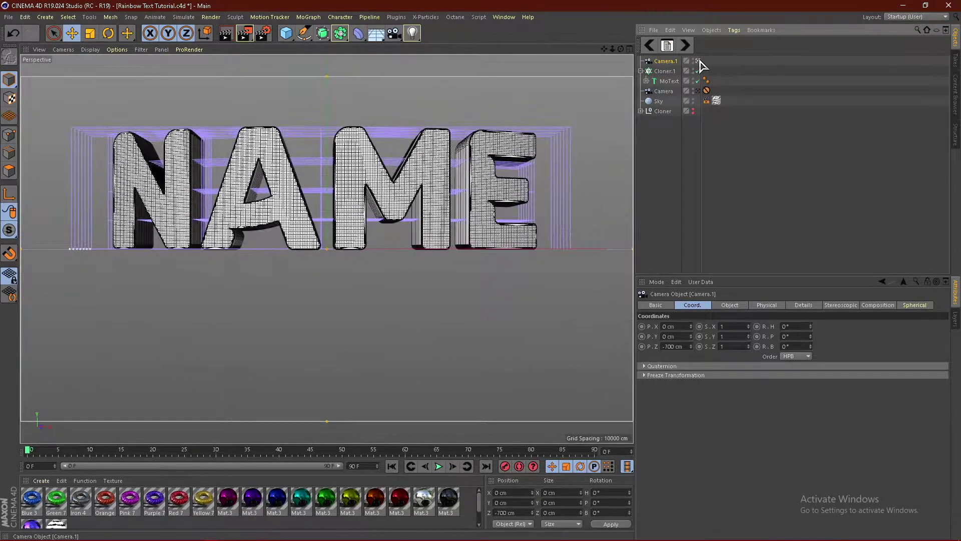
- Try a Protection tag on the second camera and delete that camera
right_click(671, 64)
mouse_move(716, 59)
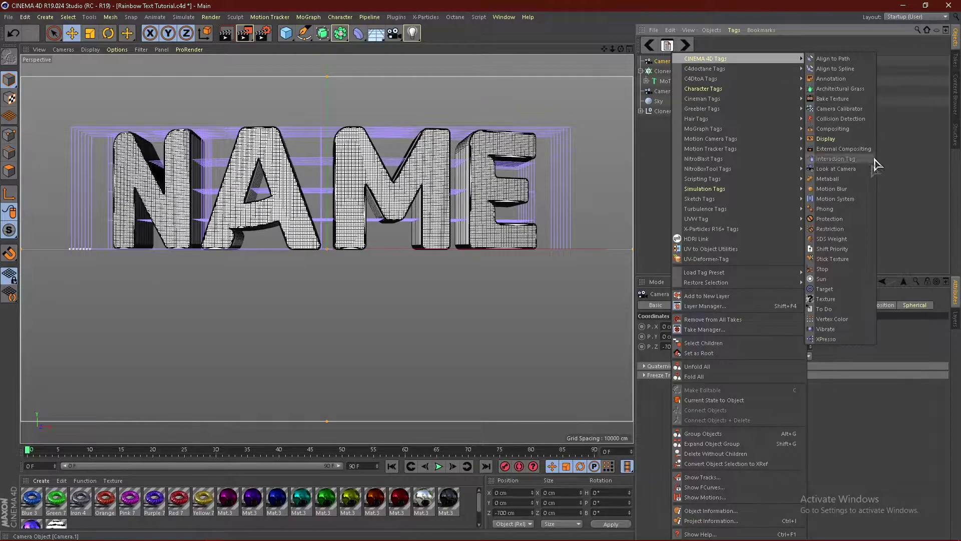
click(830, 219)
click(674, 65)
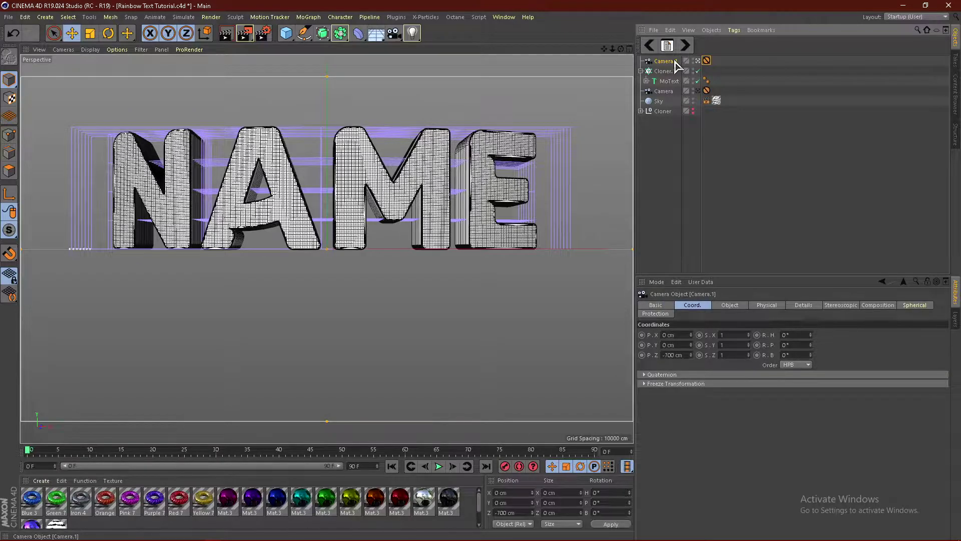
key(Delete)
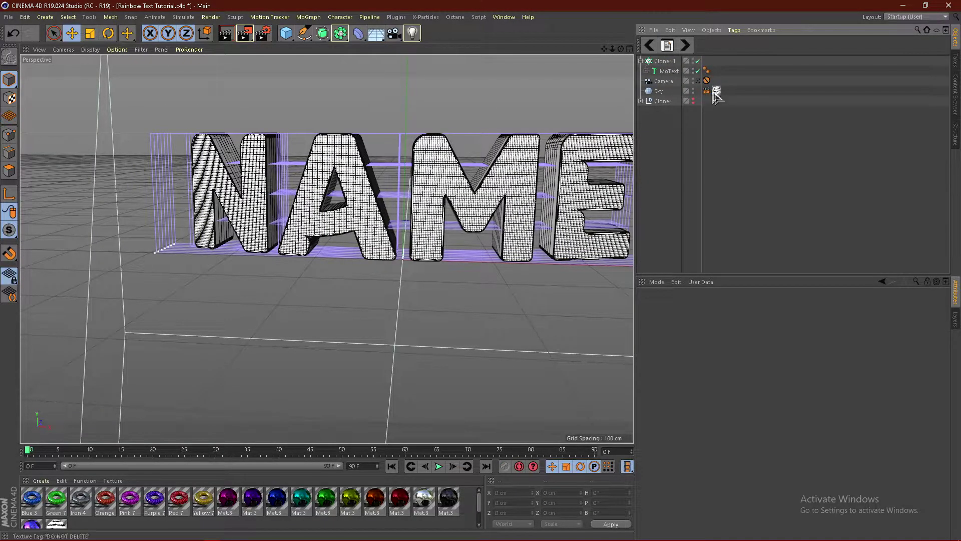
- In the protected camera's view, lower the text Cloner to Y -69.582 cm and make it editable
click(698, 81)
click(640, 61)
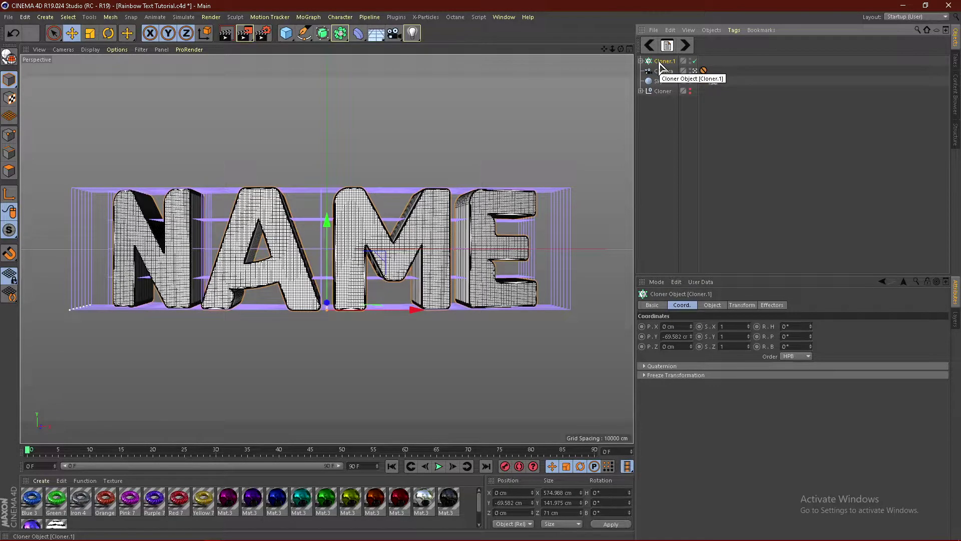
click(641, 60)
- Apply the red, orange, yellow, green, blue, purple and magenta Mat.3 materials to MoText 0 through MoText 6, in that order
click(671, 71)
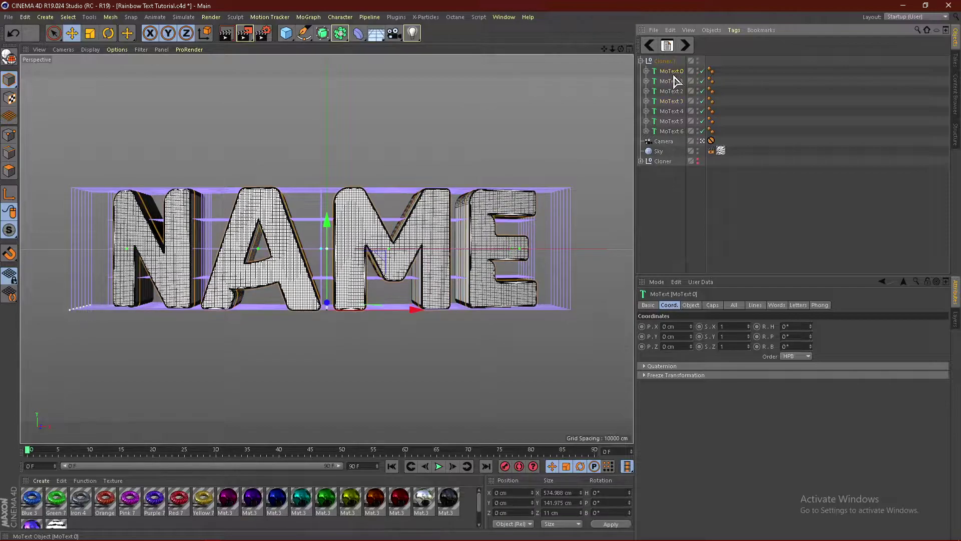
drag(346, 445, 341, 361)
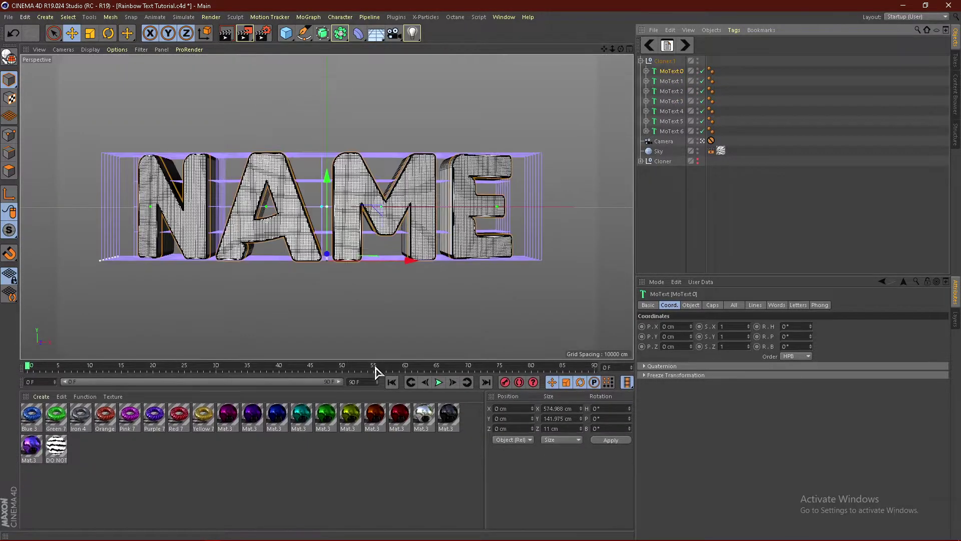
drag(400, 423, 676, 72)
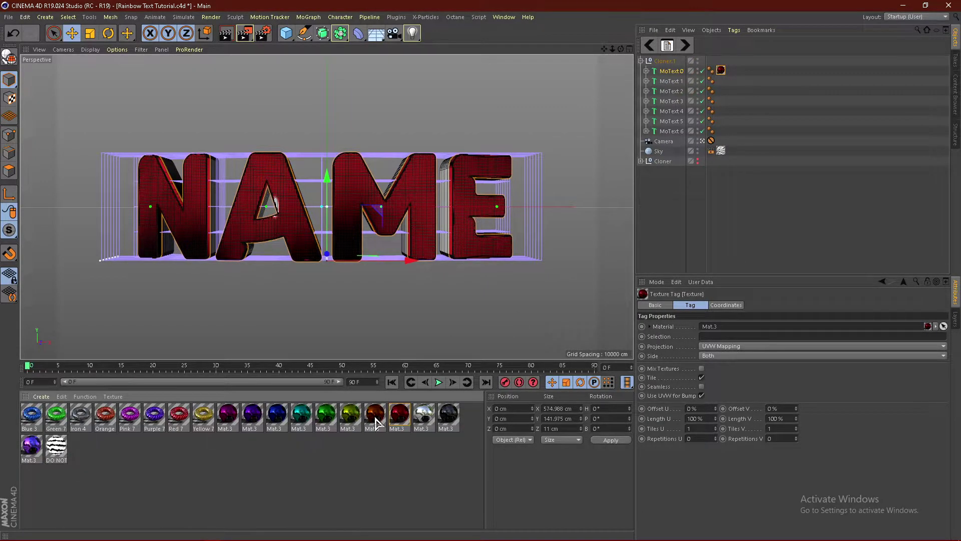
drag(672, 84, 672, 82)
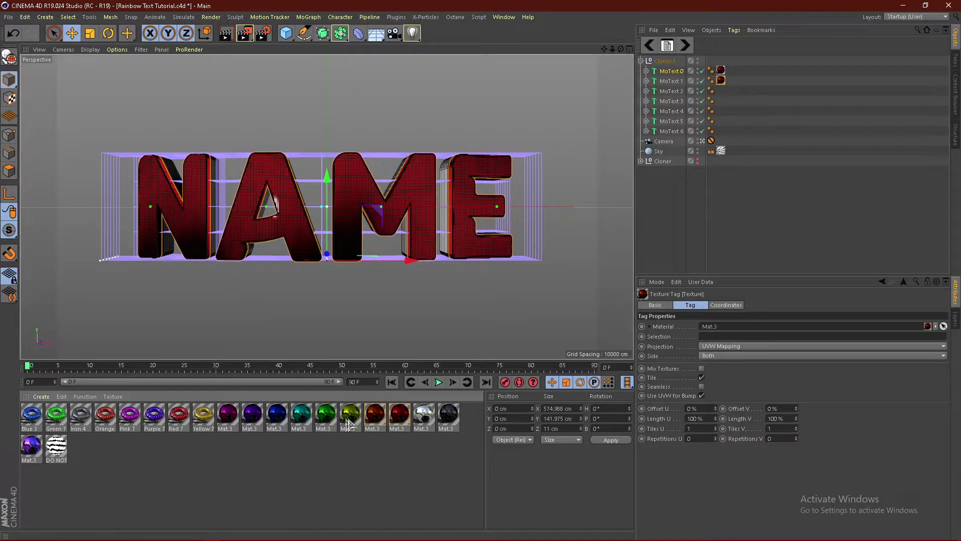
drag(672, 91, 674, 98)
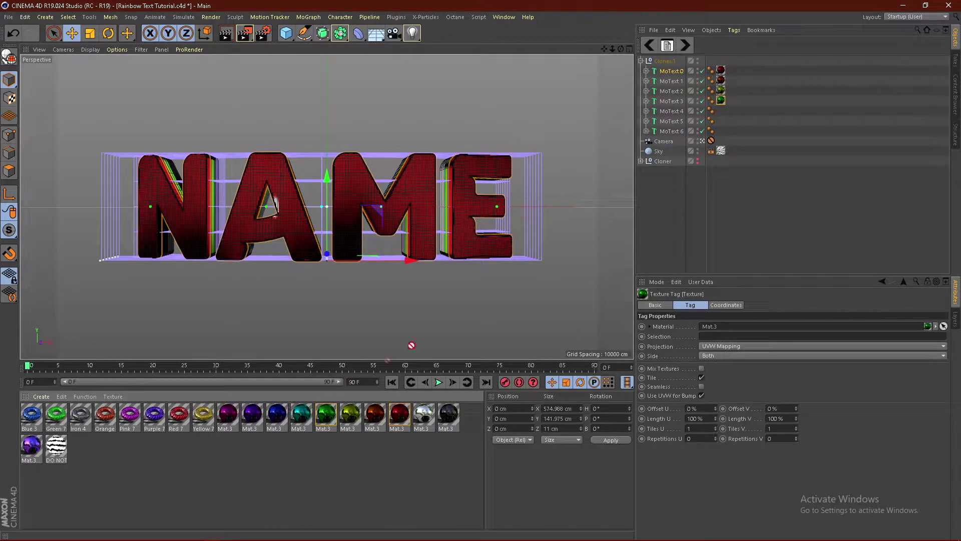
drag(680, 110, 680, 110)
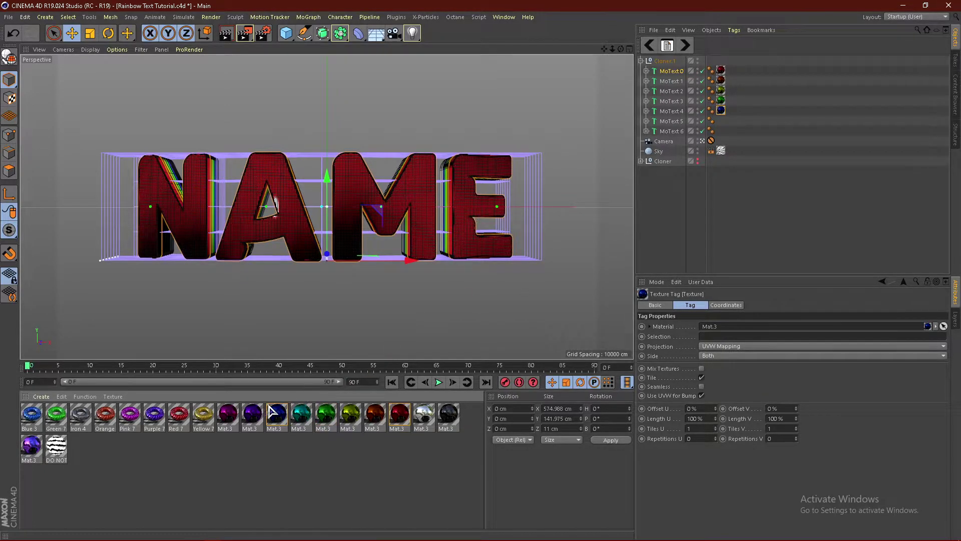
drag(674, 120, 671, 131)
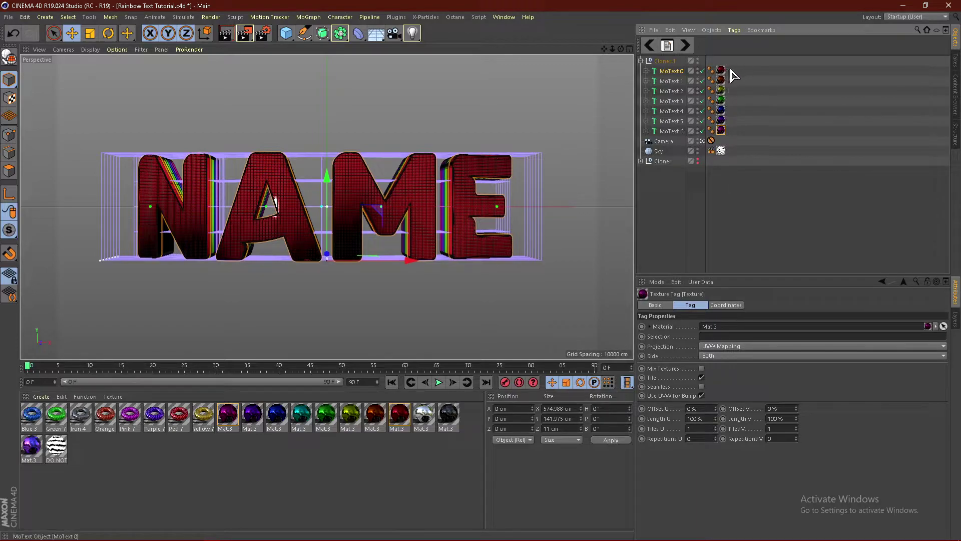
- Set the projection of all seven MoText texture tags to Cubic
drag(721, 131, 722, 132)
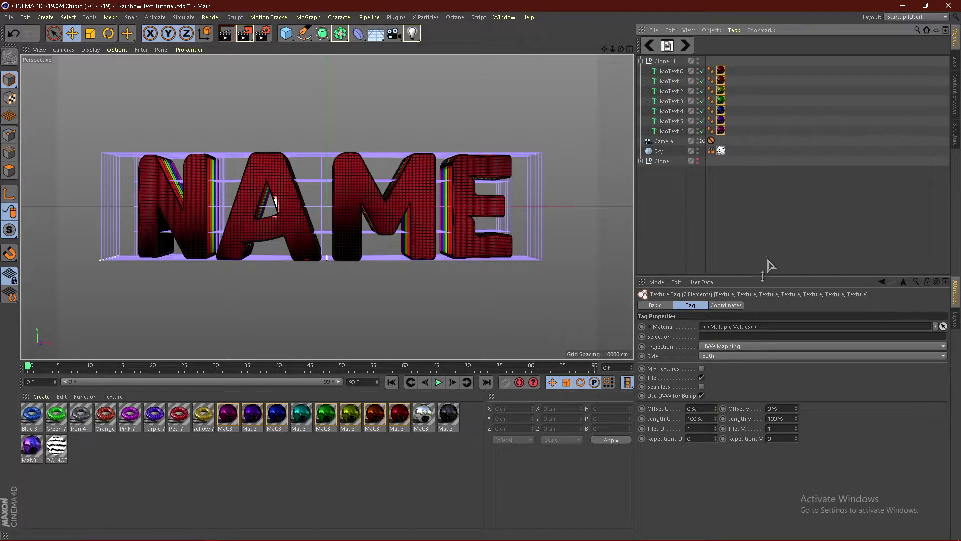
click(722, 346)
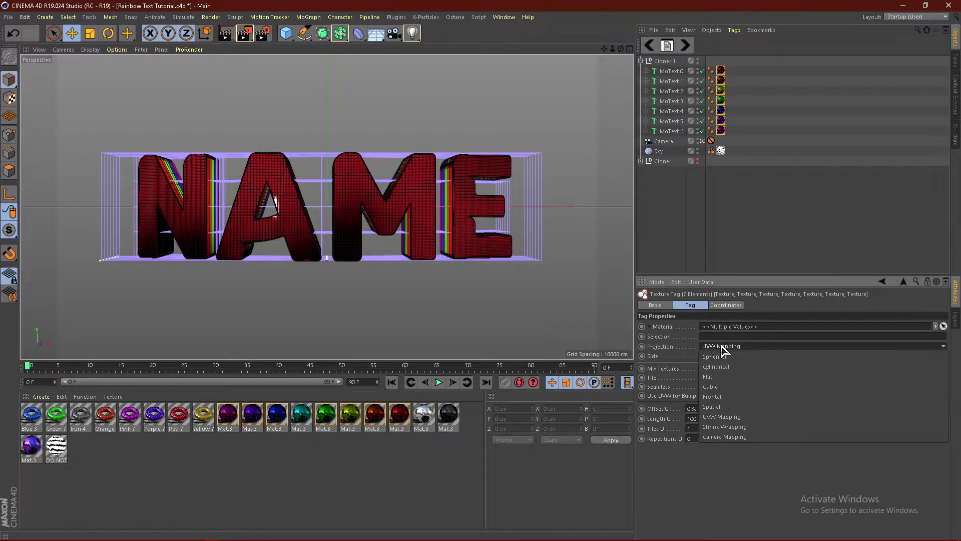
click(716, 387)
drag(454, 360, 453, 443)
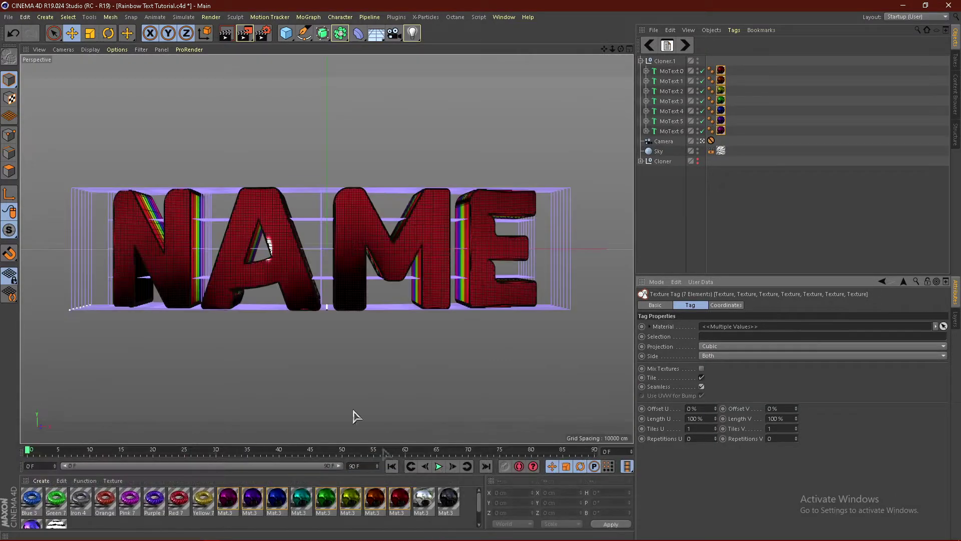
- Tilt the Cloner.1 group to a pitch of about -20.8° and raise it to about Y -55 cm
click(640, 60)
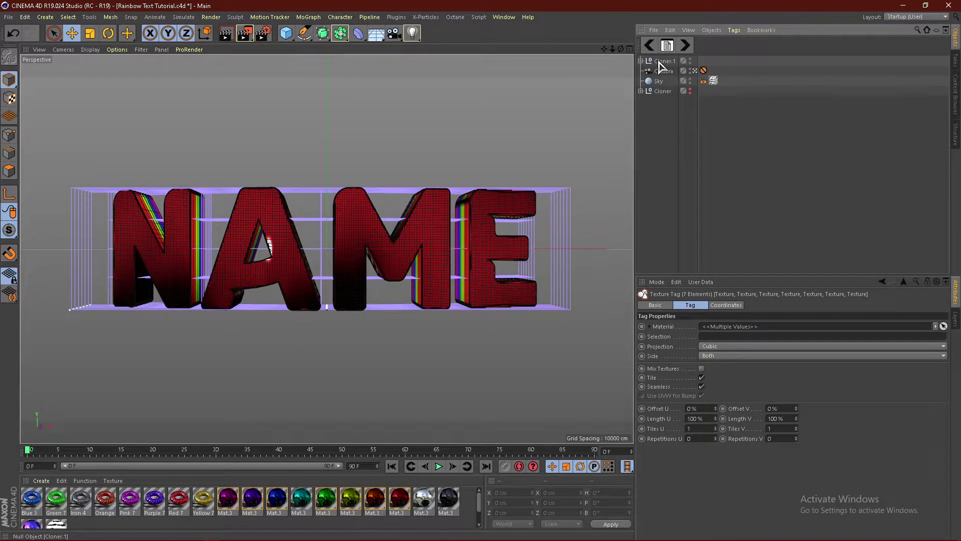
click(664, 61)
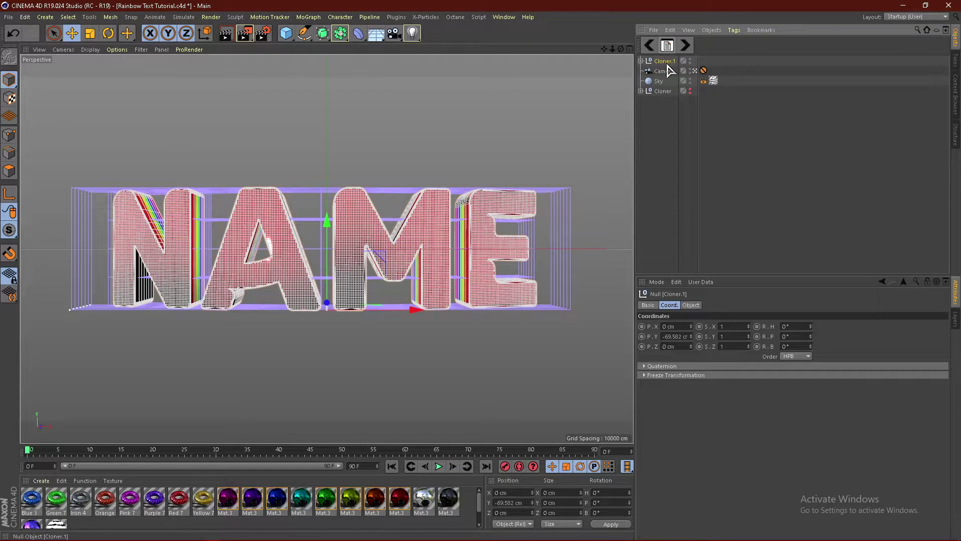
click(640, 60)
click(641, 60)
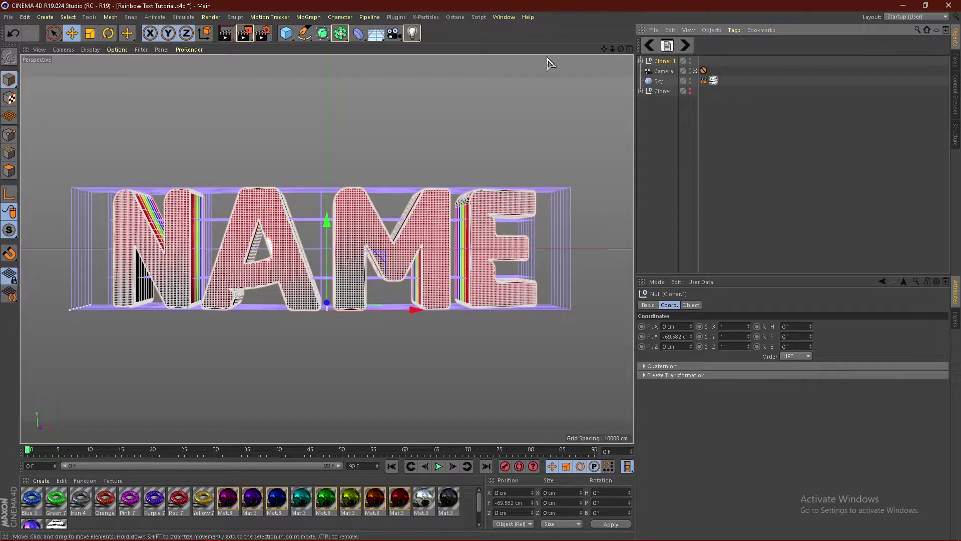
click(108, 33)
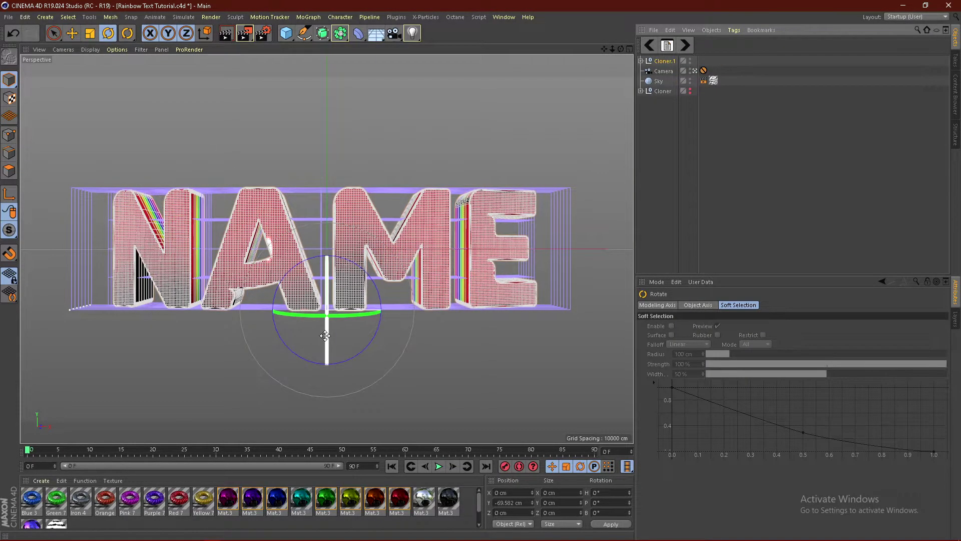
mouse_move(323, 312)
mouse_down()
mouse_move(318, 300)
mouse_move(318, 310)
mouse_up()
click(71, 33)
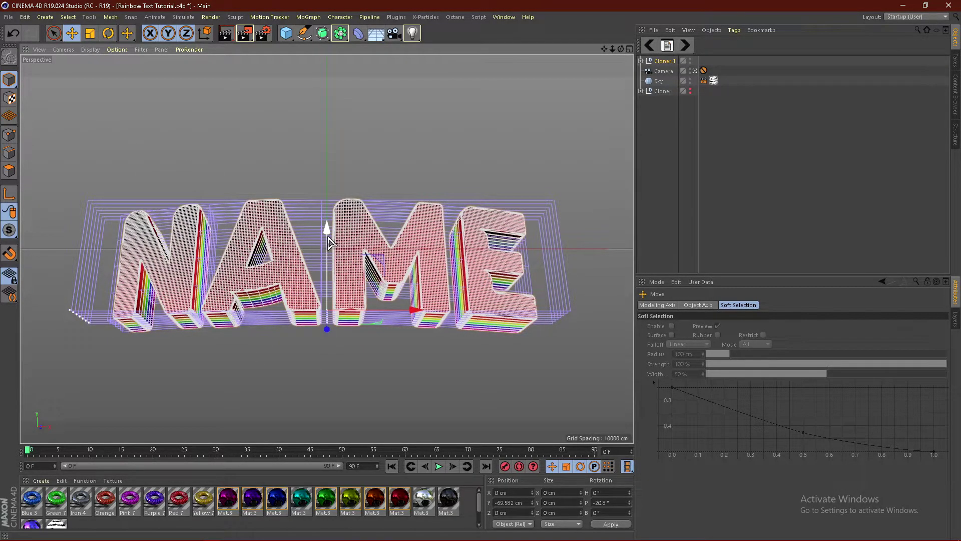
drag(329, 242, 327, 228)
- Render a preview of the tilted text and review the file saving and output size options in the render settings
click(227, 33)
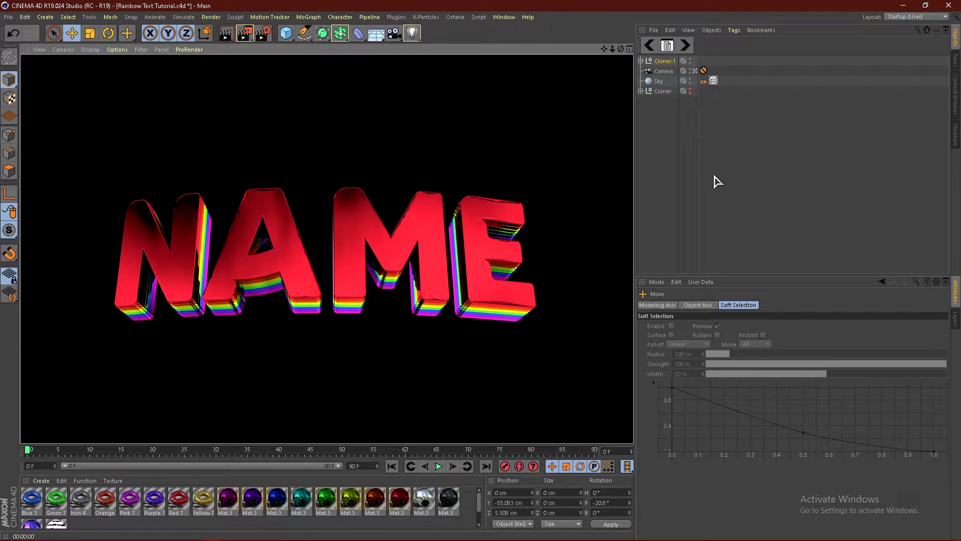
click(568, 165)
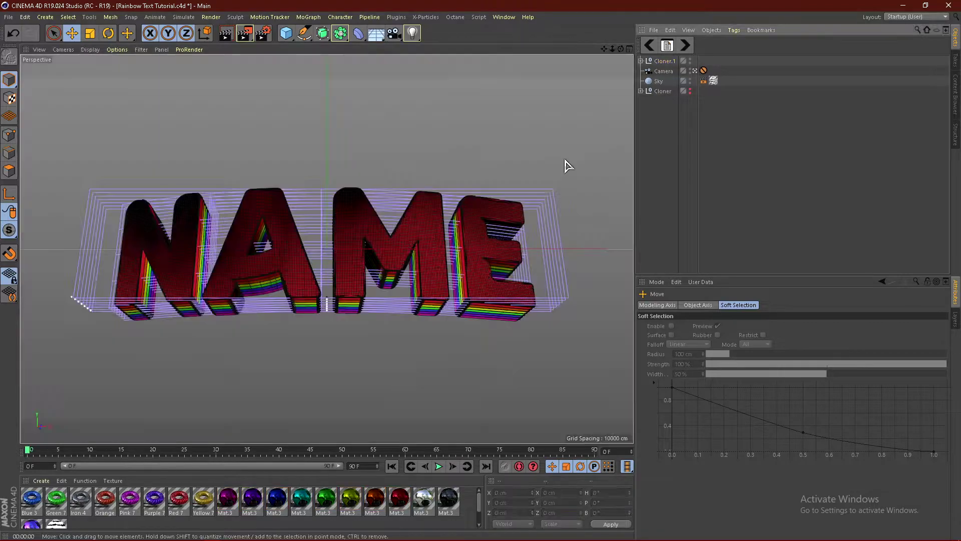
click(264, 36)
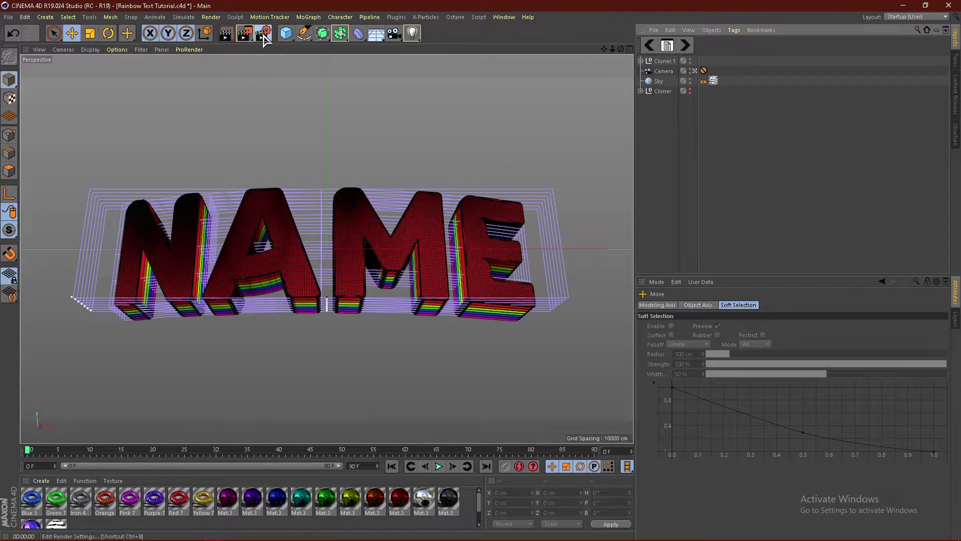
click(165, 98)
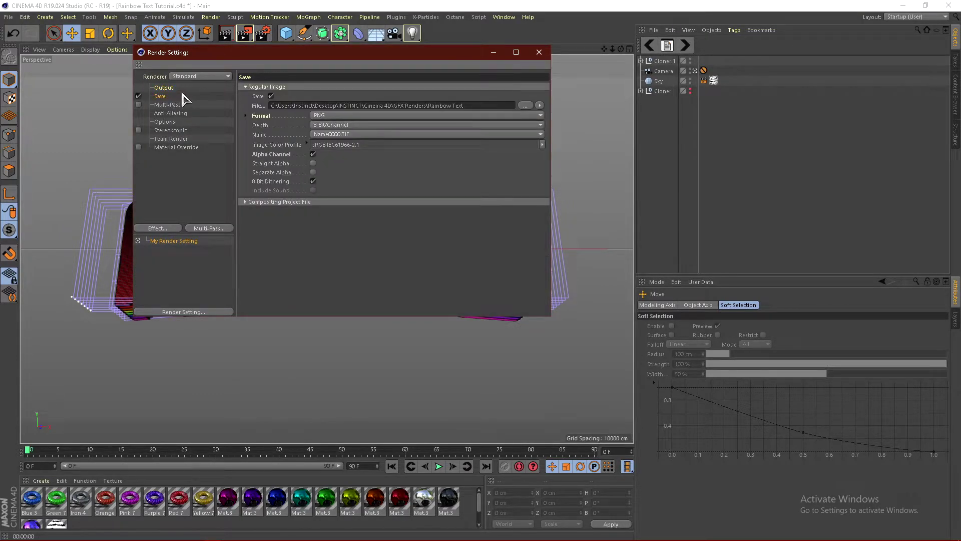
click(525, 105)
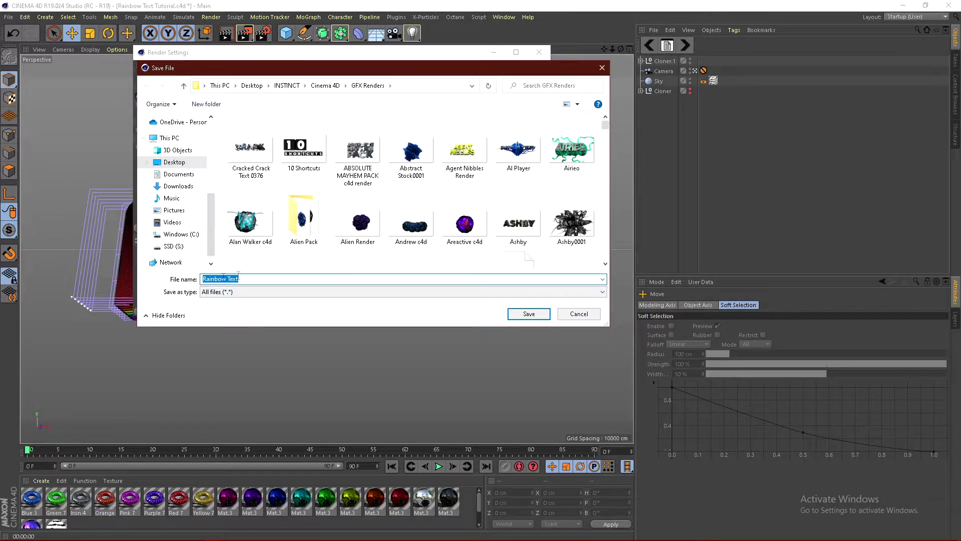
click(581, 316)
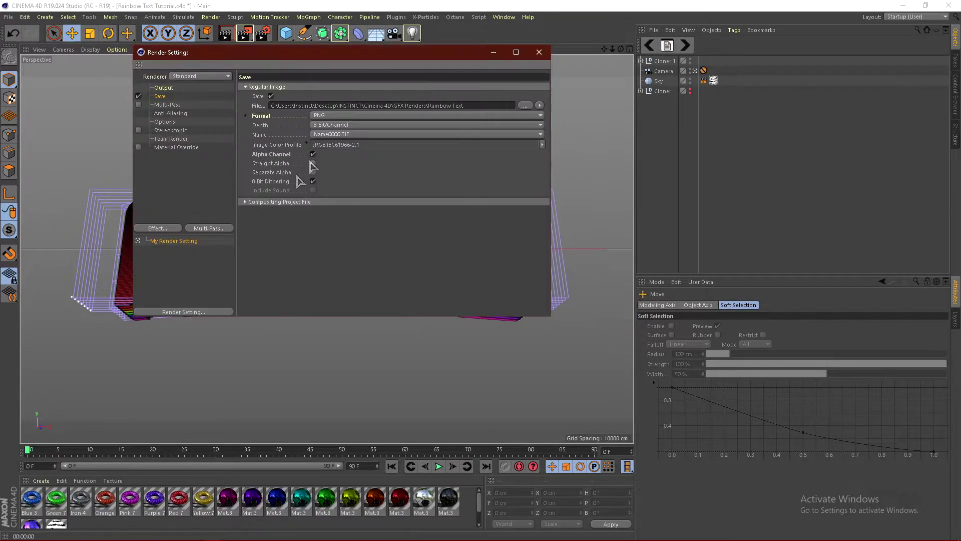
click(164, 88)
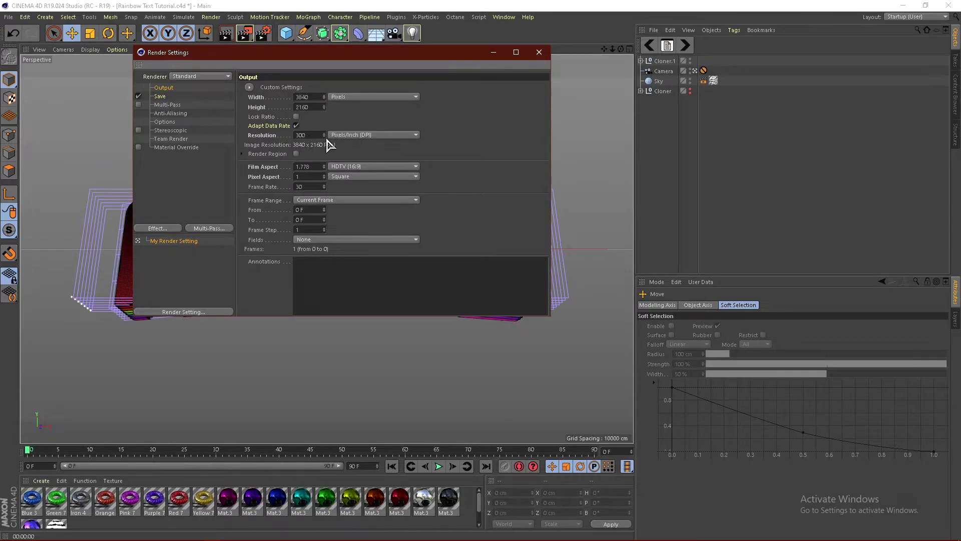
click(538, 53)
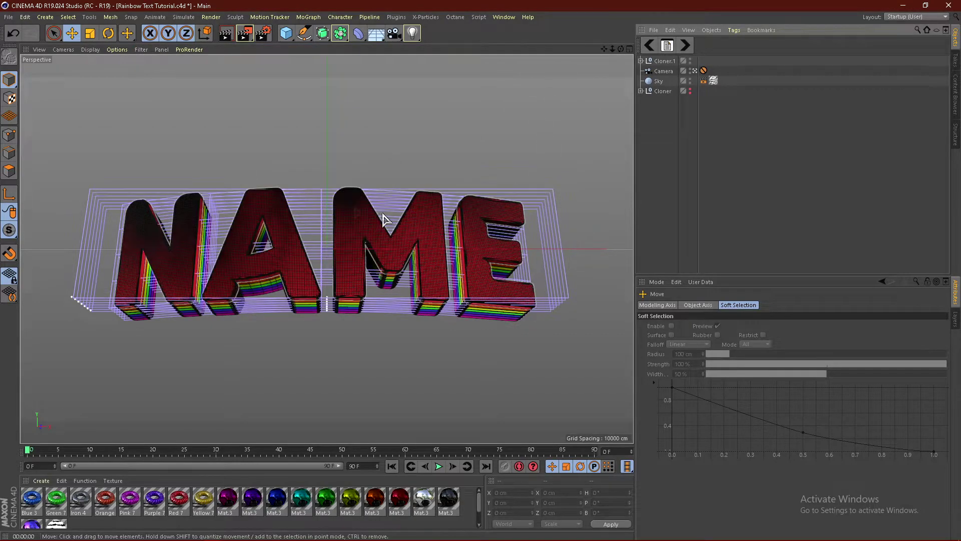